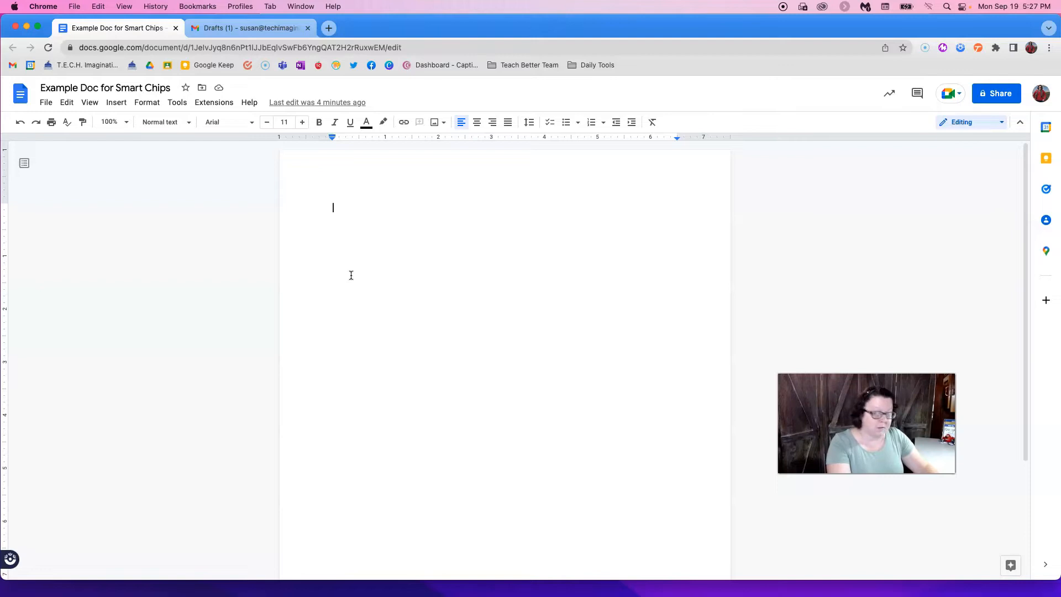
Insert an Email draft building block at the start of the blank document
{"action": "type", "text": "@"}
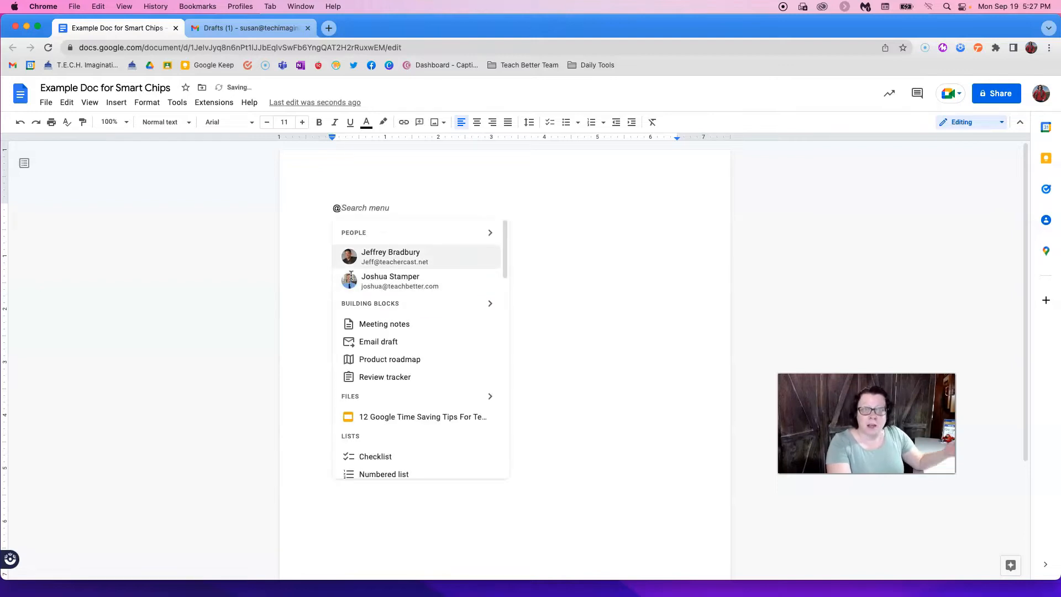
{"action": "scroll", "coordinate": [411, 323], "scroll_direction": "down", "scroll_amount": 1}
{"action": "scroll", "coordinate": [411, 326], "scroll_direction": "down", "scroll_amount": 1}
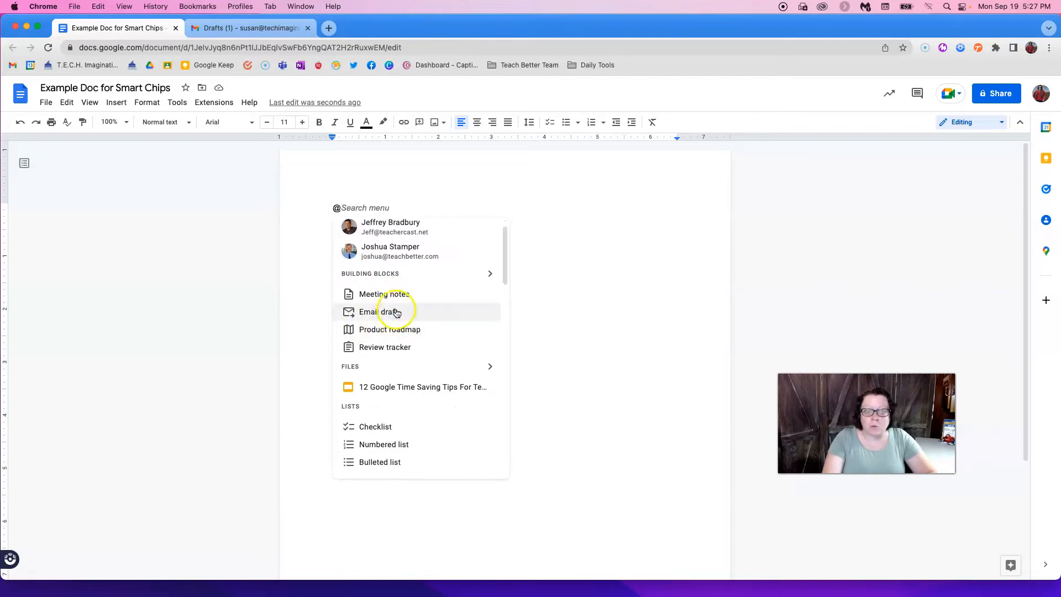
{"action": "scroll", "coordinate": [402, 315], "scroll_direction": "down", "scroll_amount": 3}
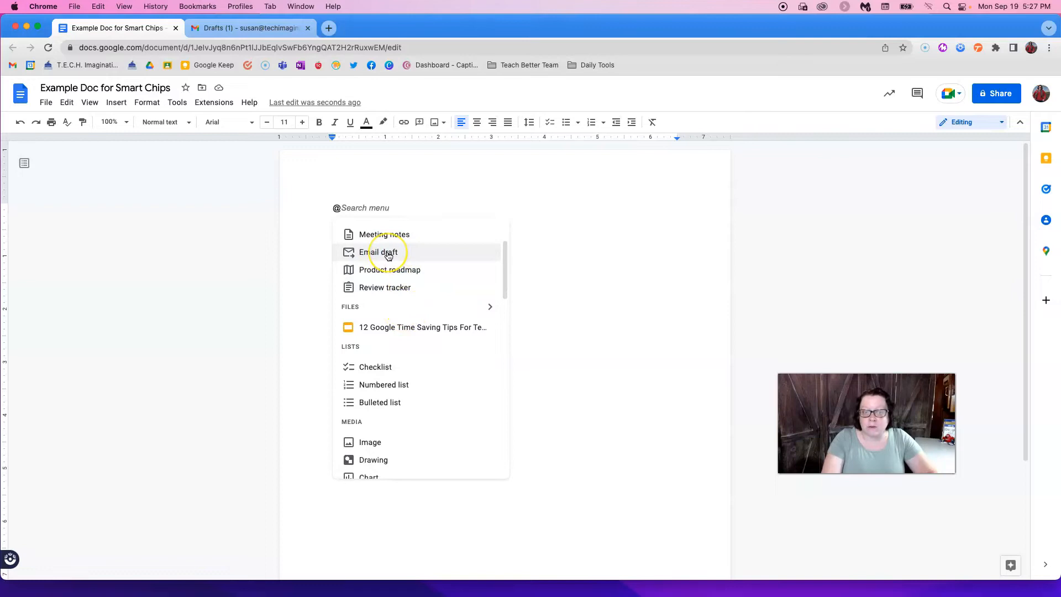
{"action": "left_click", "coordinate": [388, 254]}
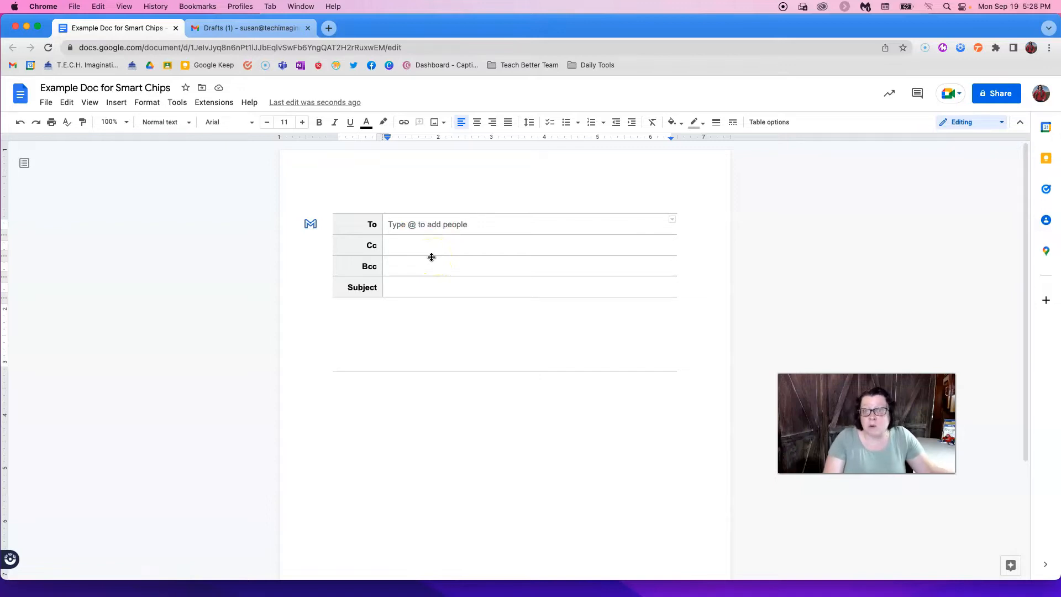
Set the email draft's subject to "Homework Reminder"
{"action": "left_click", "coordinate": [420, 281]}
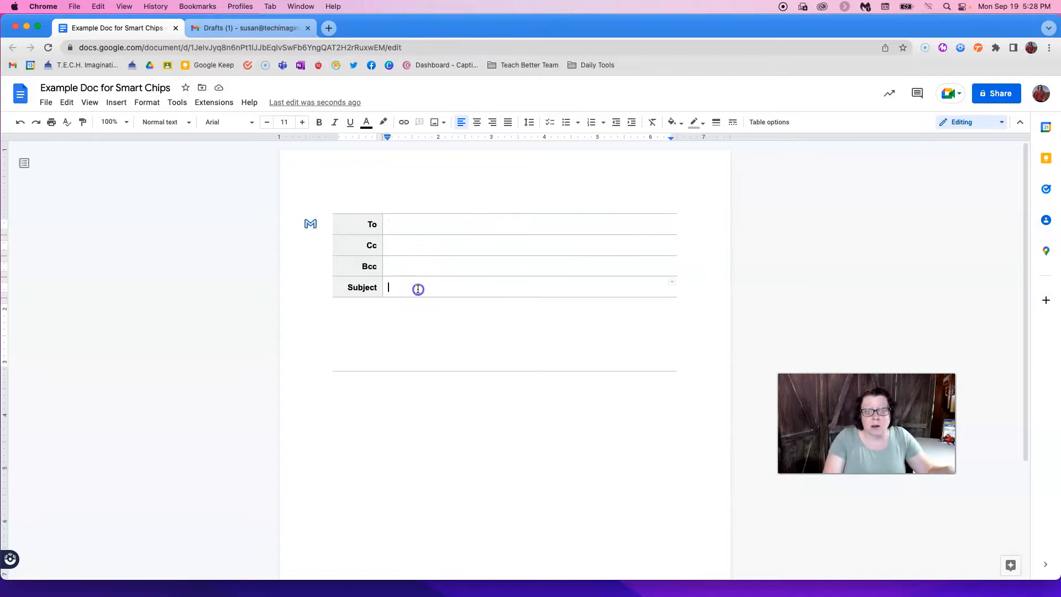
{"action": "type", "text": "Ho"}
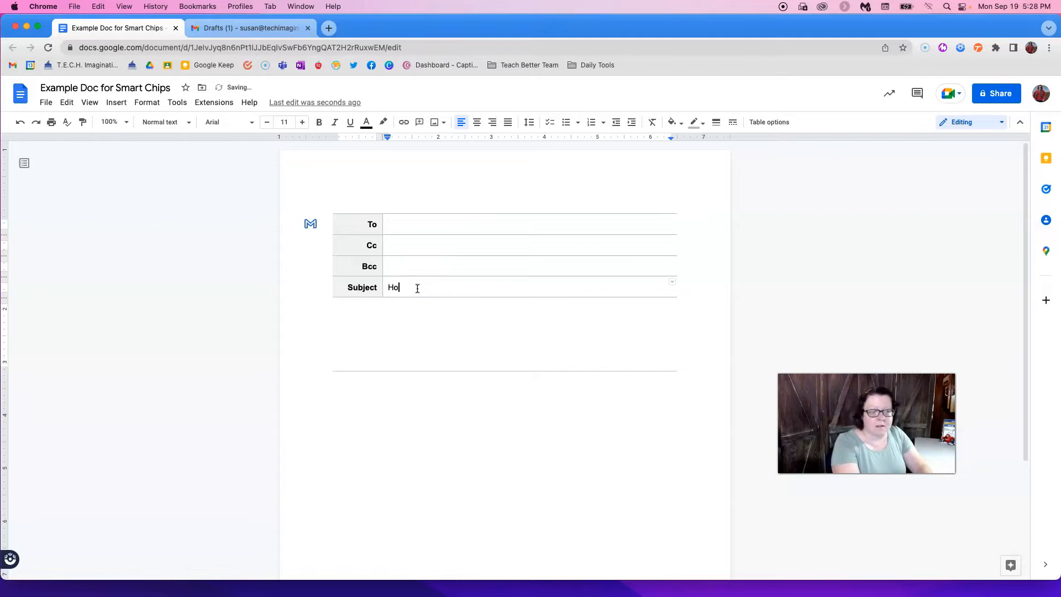
{"action": "type", "text": "mework Reminder"}
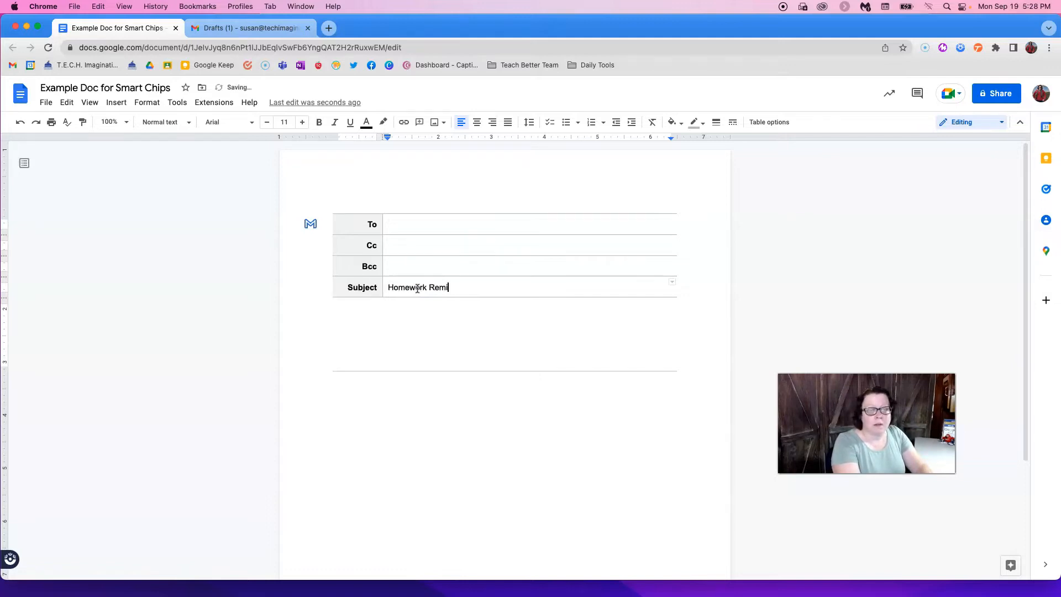
Begin the email message with the greeting "Hello Mrs. _______." on its own line
{"action": "left_click", "coordinate": [412, 307]}
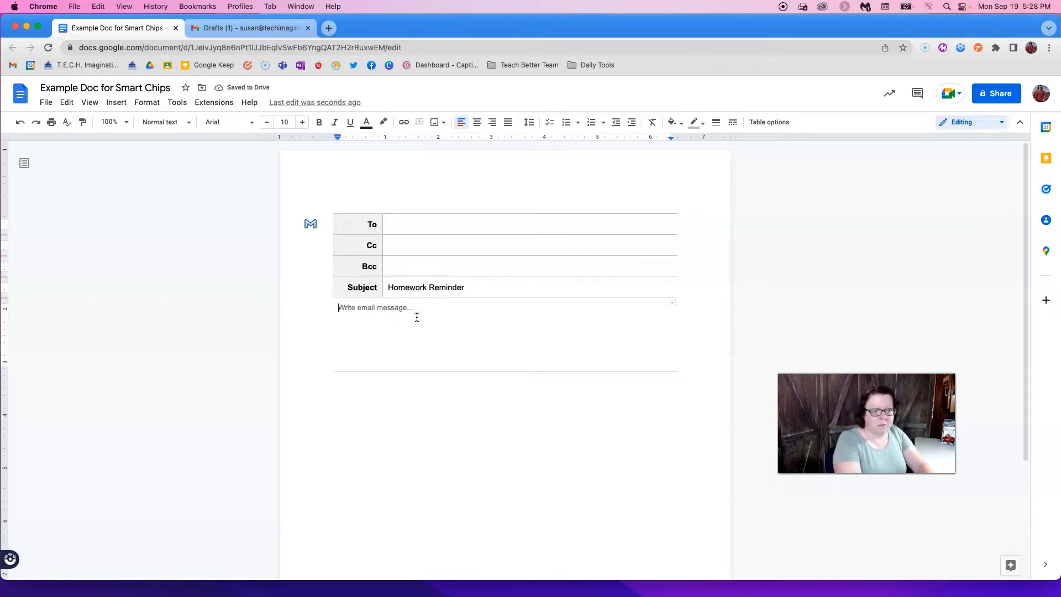
{"action": "type", "text": "Hello"}
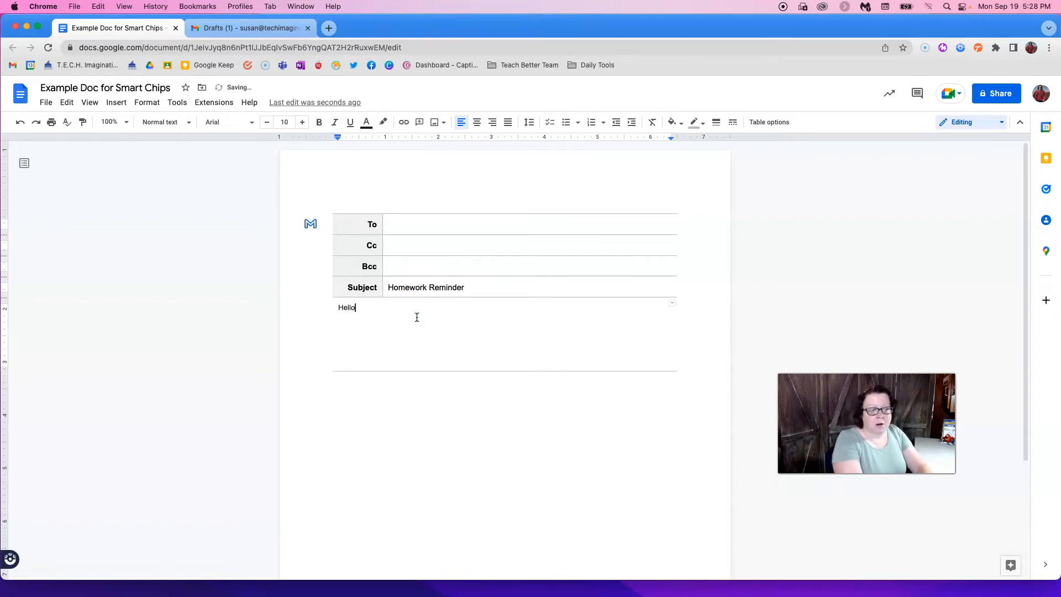
{"action": "type", "text": " Mr"}
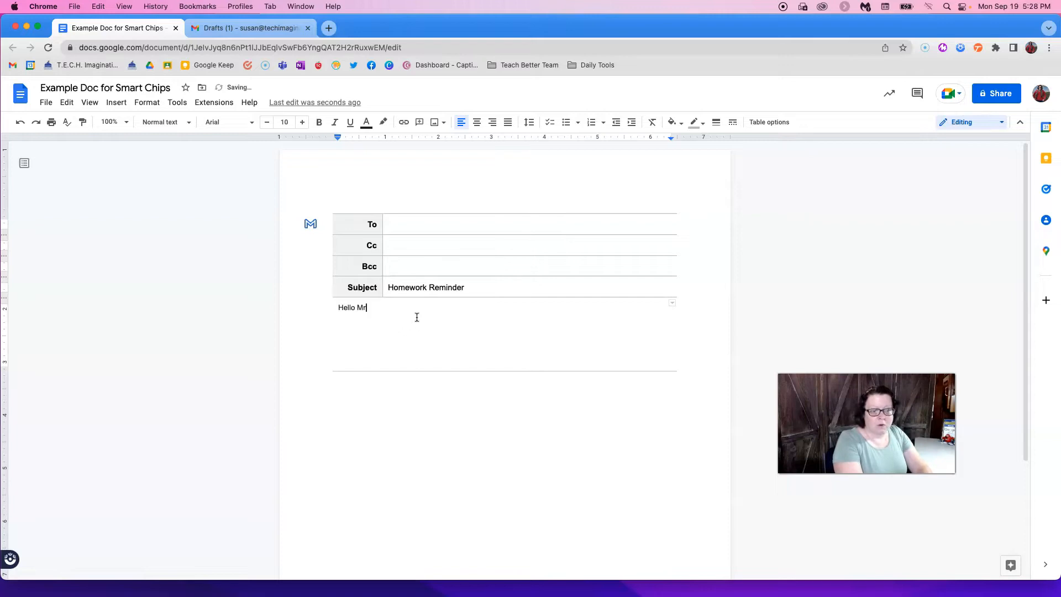
{"action": "type", "text": "s. _______"}
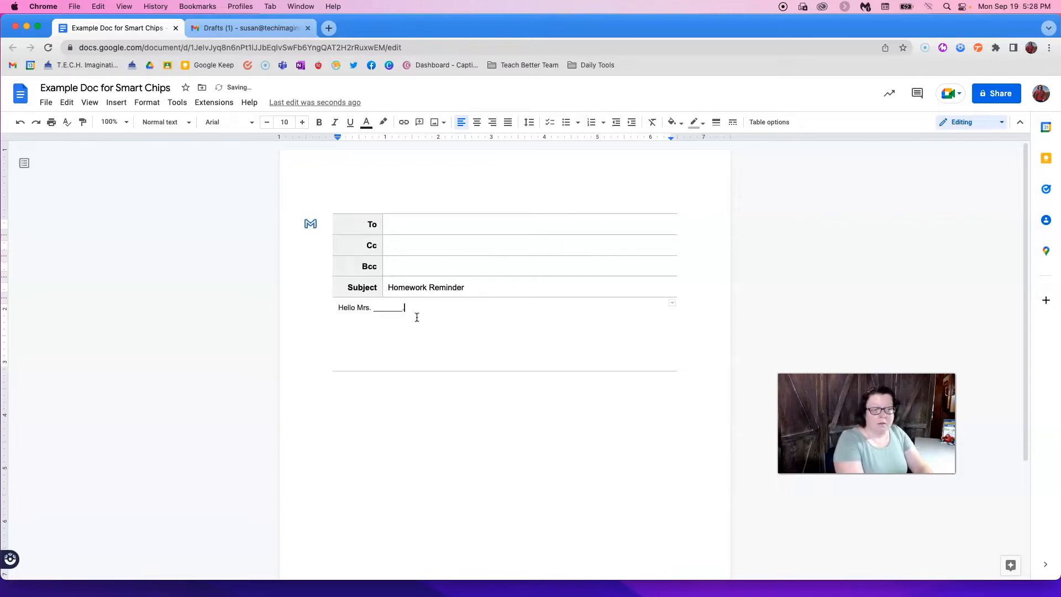
{"action": "type", "text": "."}
{"action": "key", "text": "Return"}
Start the message text with "I am writing to let you know that your child, ________,"
{"action": "type", "text": "I am wr"}
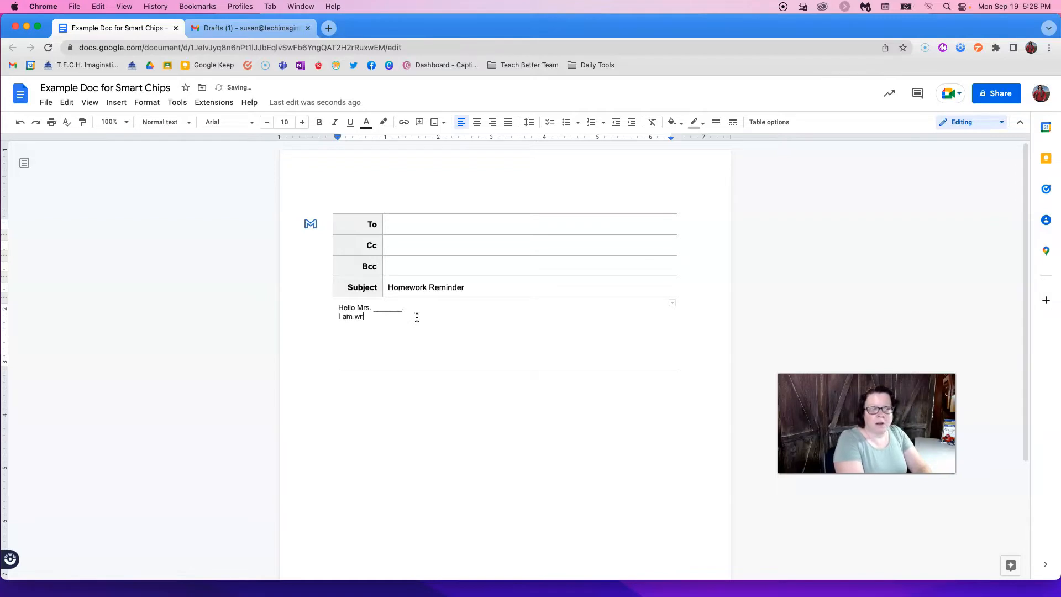
{"action": "type", "text": "iting to let "}
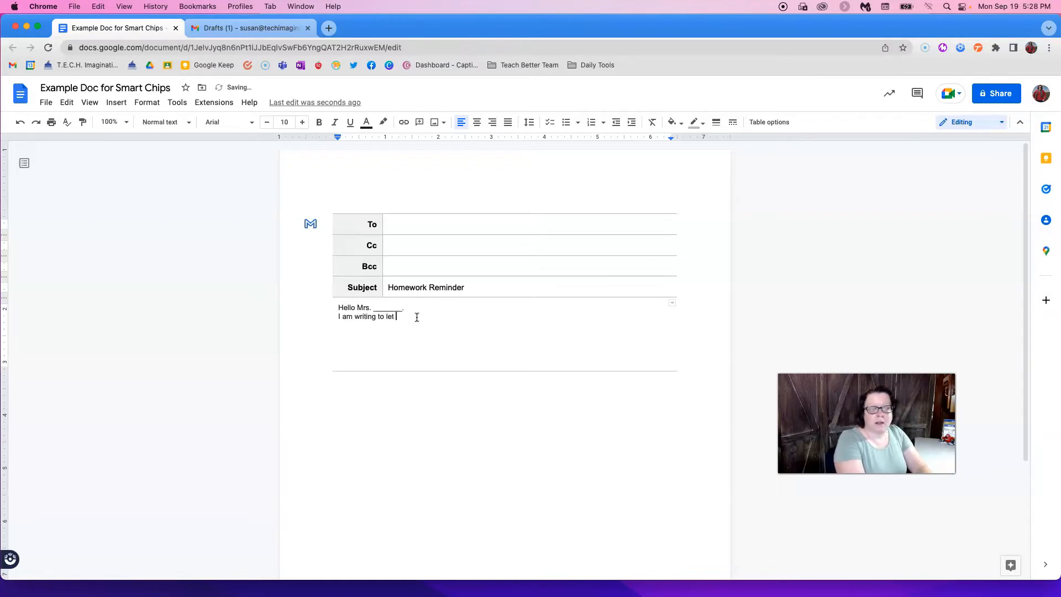
{"action": "type", "text": "you know that yo"}
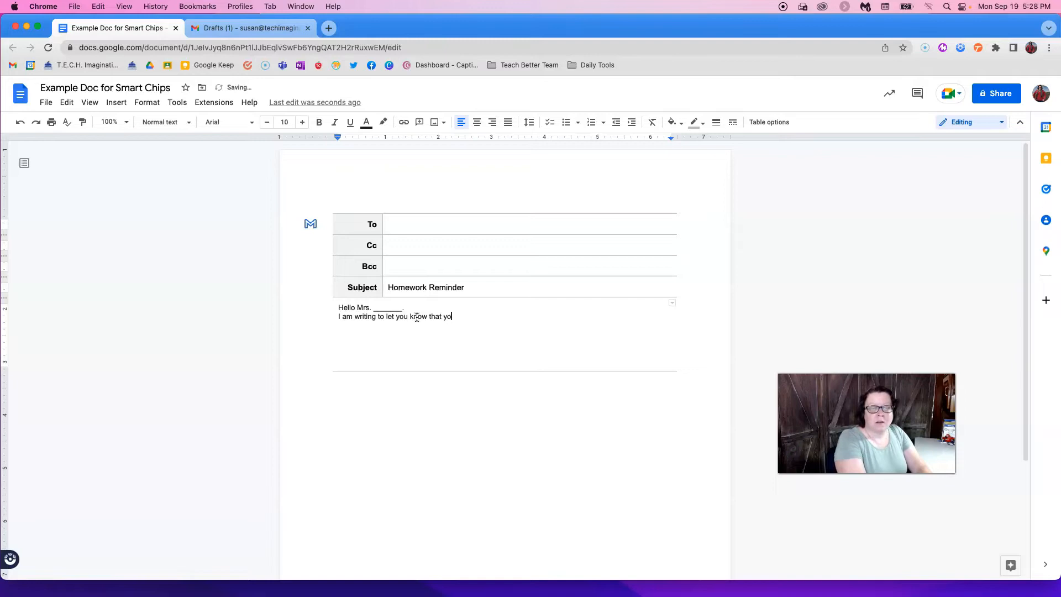
{"action": "type", "text": "ur child, ________,"}
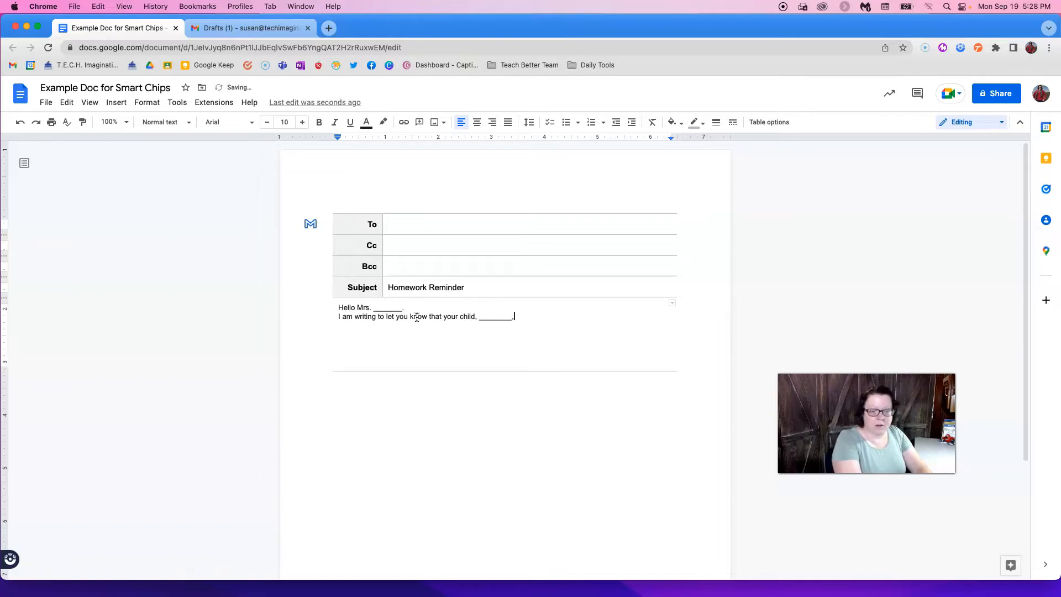
Continue the message with "has not turned in their math homework this week. Please have them submit by Friday for full credit."
{"action": "type", "text": " has not tur"}
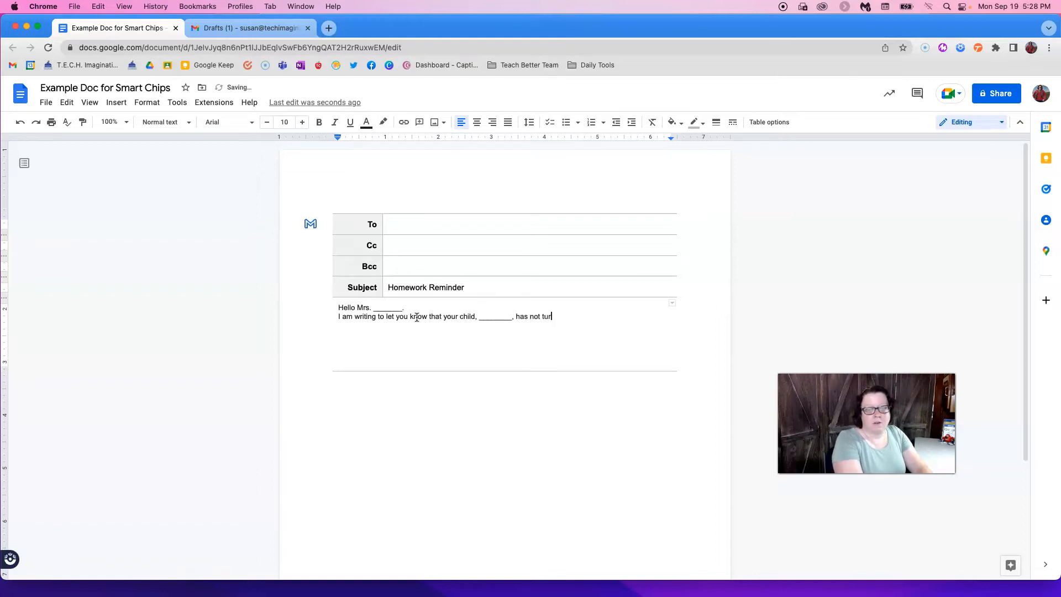
{"action": "type", "text": "ned in their "}
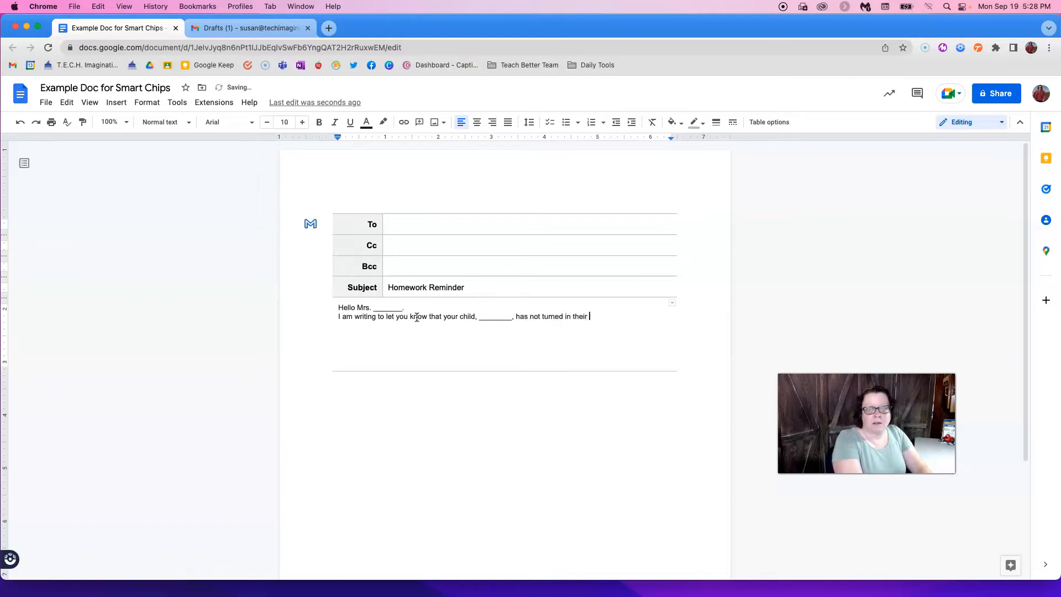
{"action": "type", "text": "math homework "}
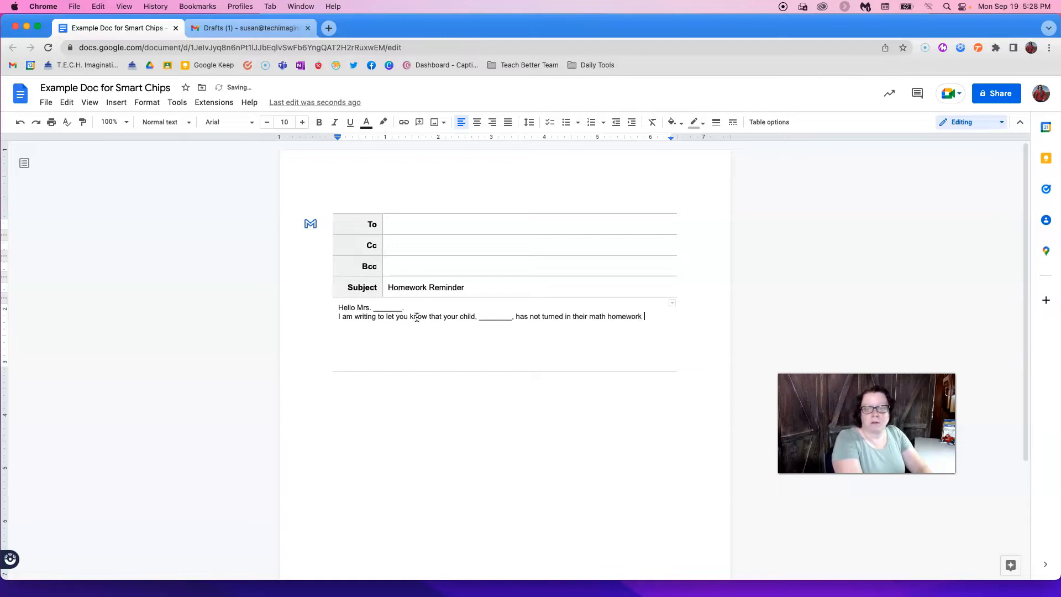
{"action": "type", "text": "this week. Please have them submit by Friday for full credit."}
Close the message after a blank line with "Sincerely," and the sender's title and surname beneath it
{"action": "key", "text": "Return"}
{"action": "key", "text": "Return"}
{"action": "type", "text": "Sincerely,"}
{"action": "key", "text": "Return"}
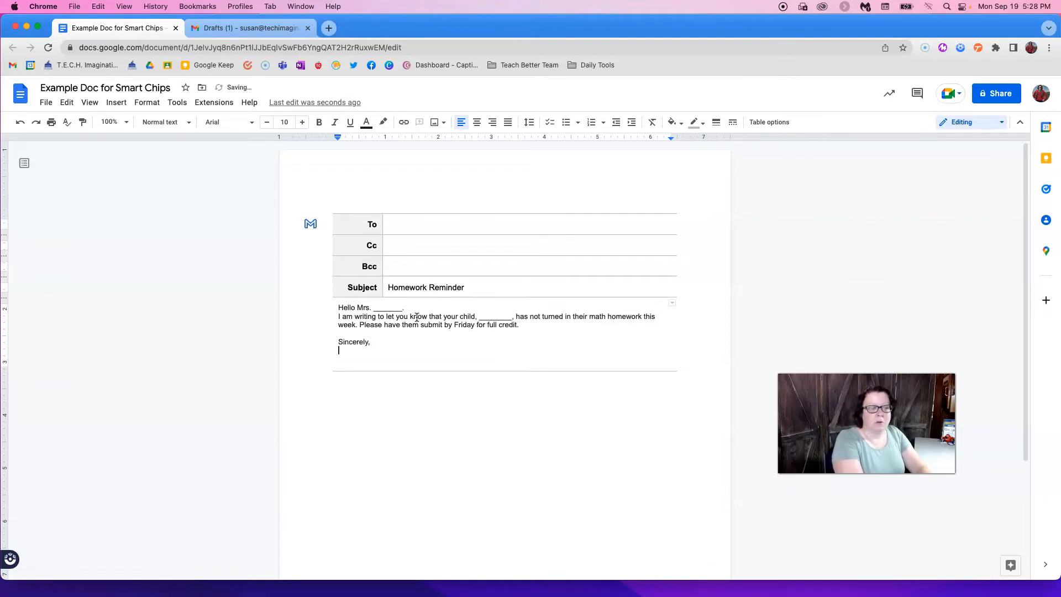
{"action": "type", "text": "Mrs. Vin"}
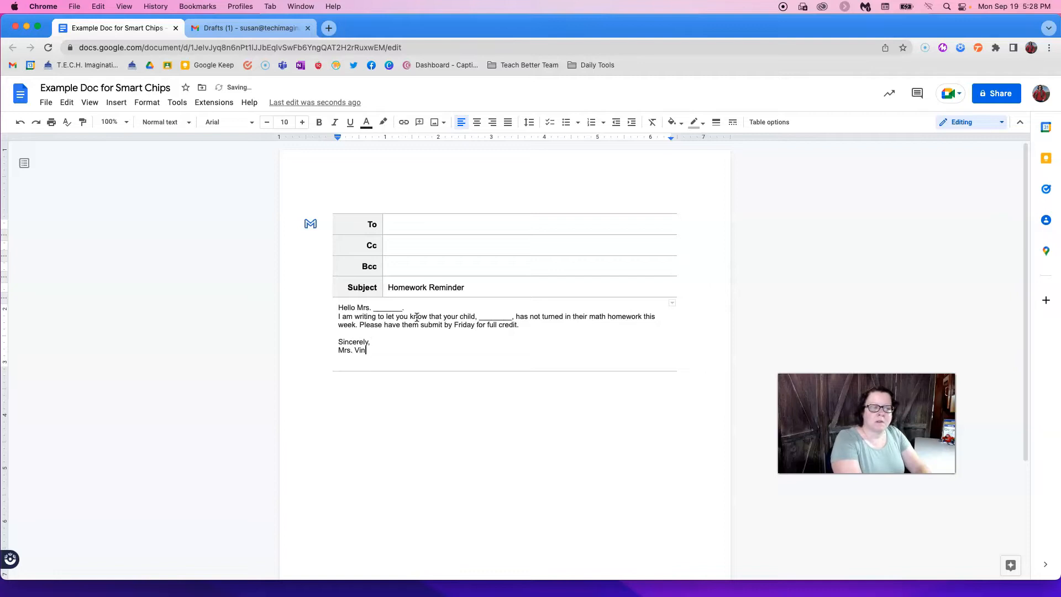
{"action": "type", "text": "centz"}
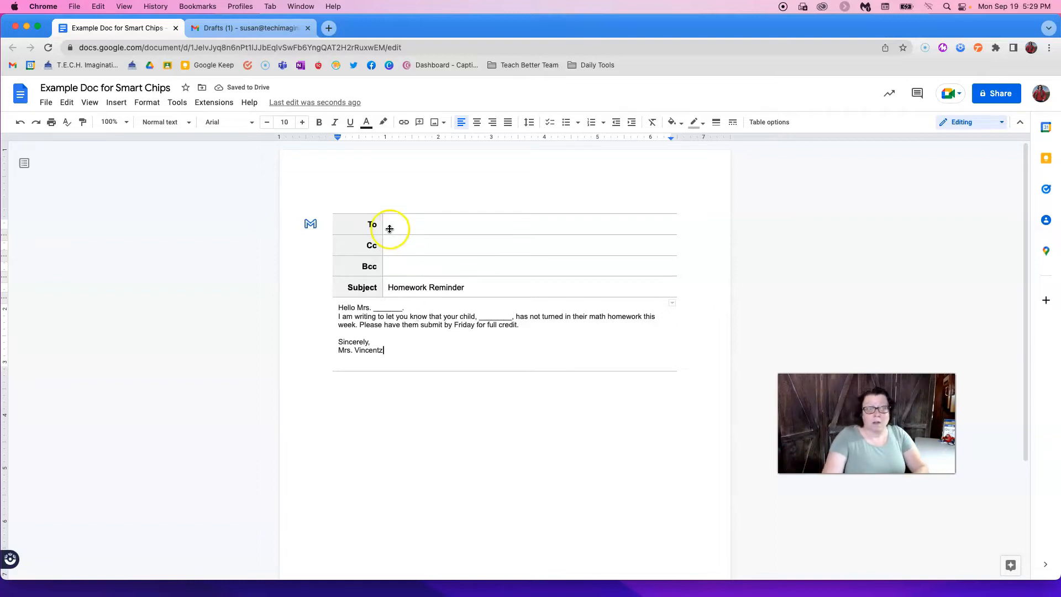
Send the email draft from the document to Gmail, and close the mail window that opens
{"action": "left_click", "coordinate": [311, 228]}
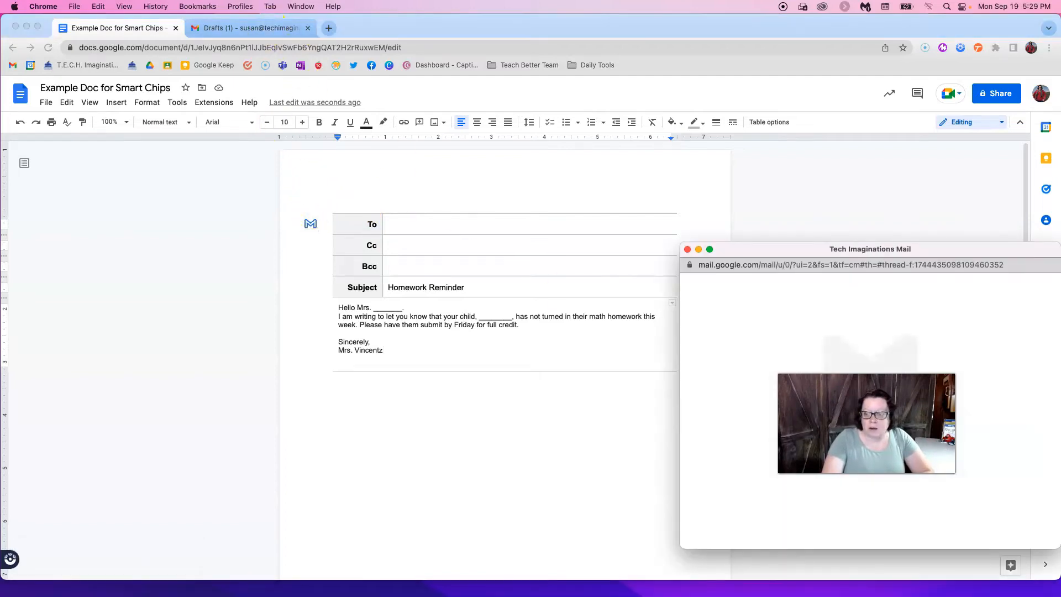
{"action": "left_click", "coordinate": [687, 250]}
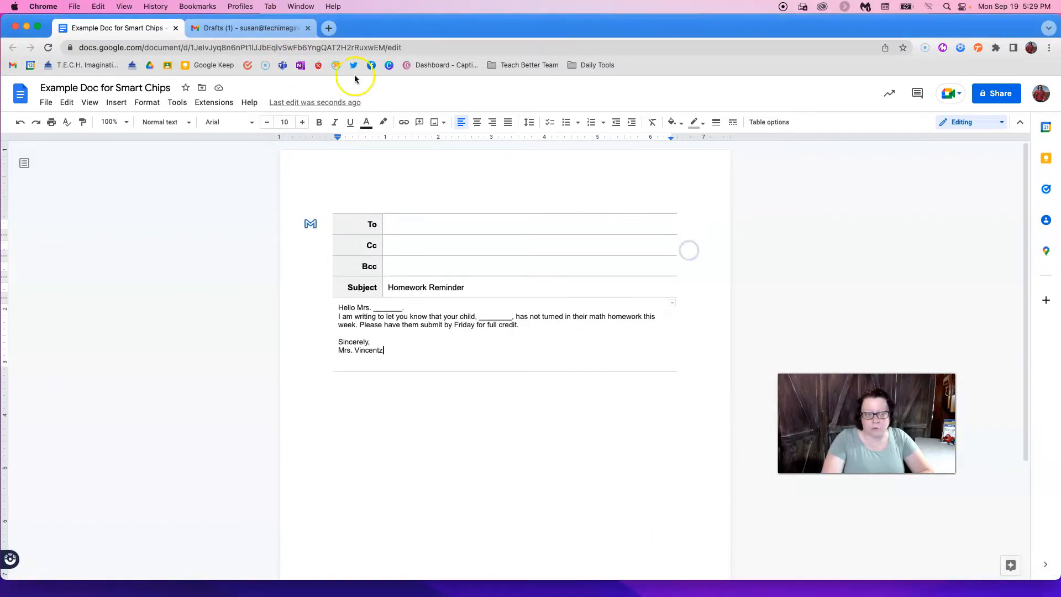
Switch to the Gmail drafts and reveal the To and Cc fields of the open Homework Reminder draft
{"action": "left_click", "coordinate": [251, 28]}
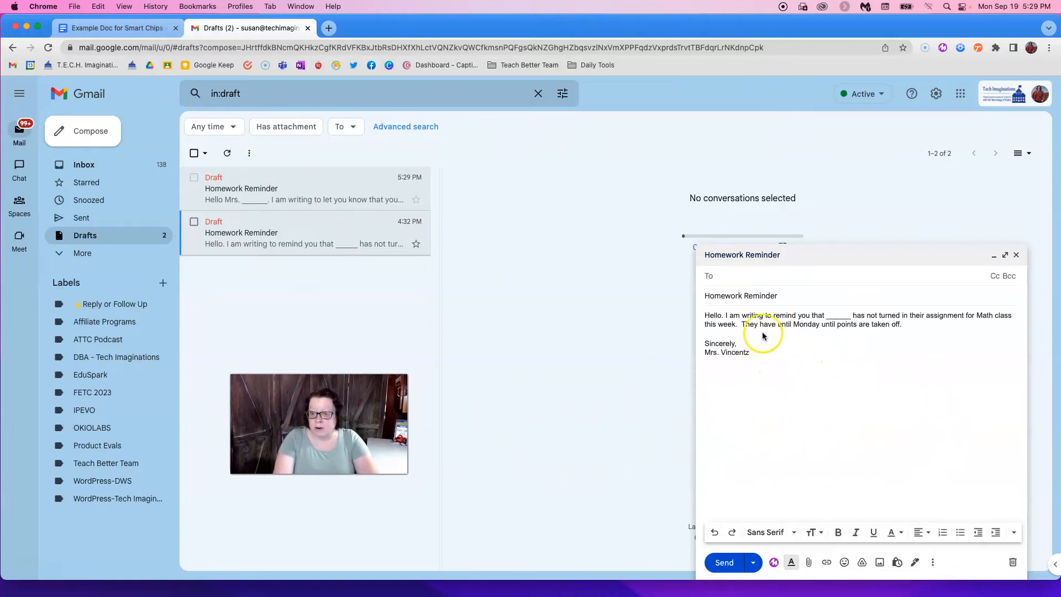
{"action": "left_click", "coordinate": [736, 277]}
{"action": "left_click", "coordinate": [995, 276]}
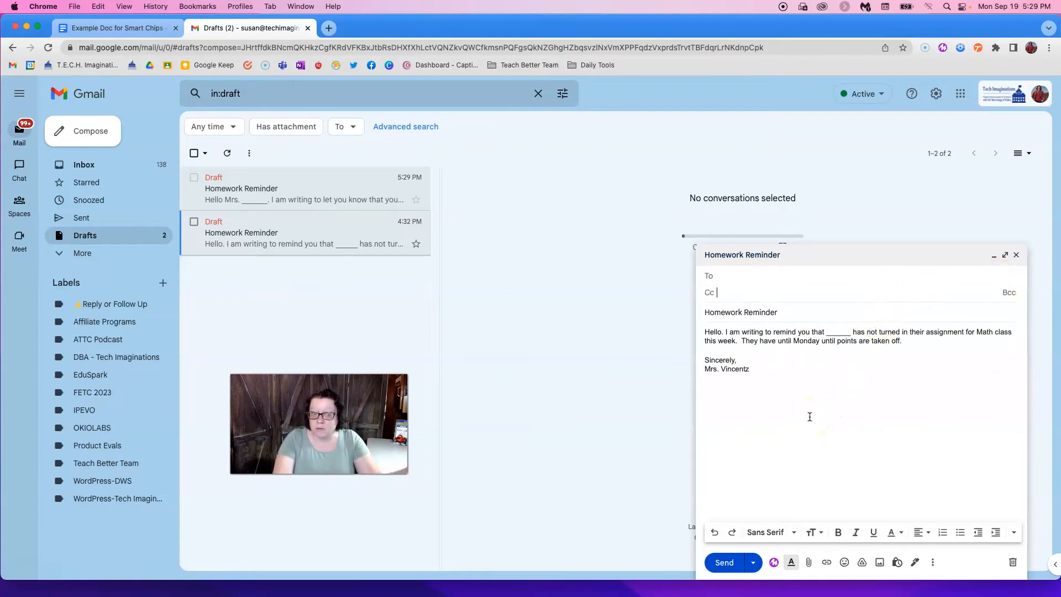
Return to the Google Docs document and add three blank lines below the email draft
{"action": "left_click", "coordinate": [77, 27]}
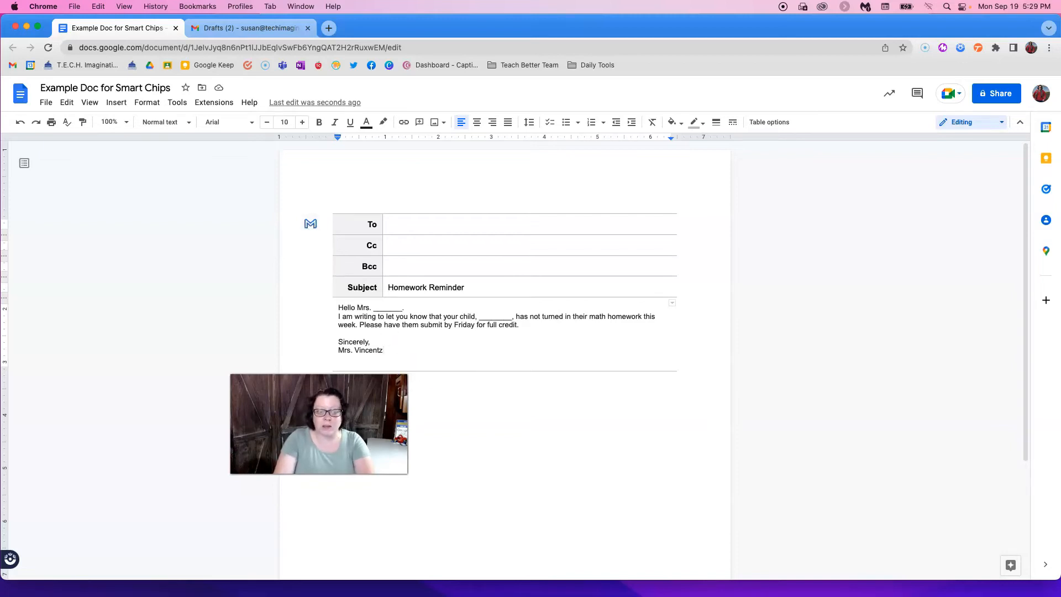
{"action": "left_click", "coordinate": [467, 445]}
{"action": "key", "text": "Return"}
{"action": "key", "text": "Return"}
{"action": "key", "text": "Return"}
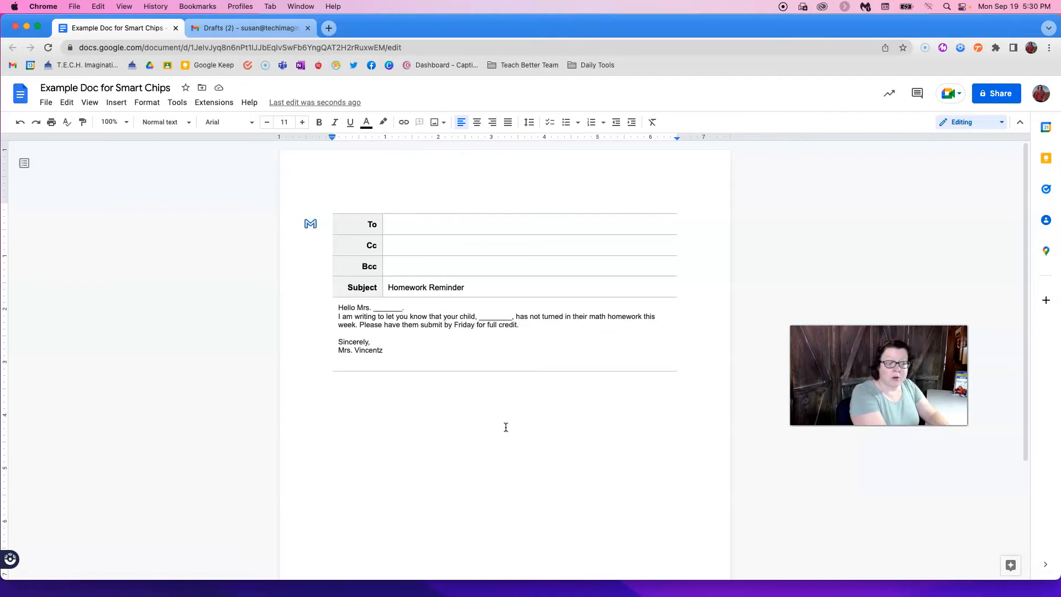
Insert a dropdown chip below the email draft using the Project status preset, after previewing the Project status and Review status options
{"action": "type", "text": "@"}
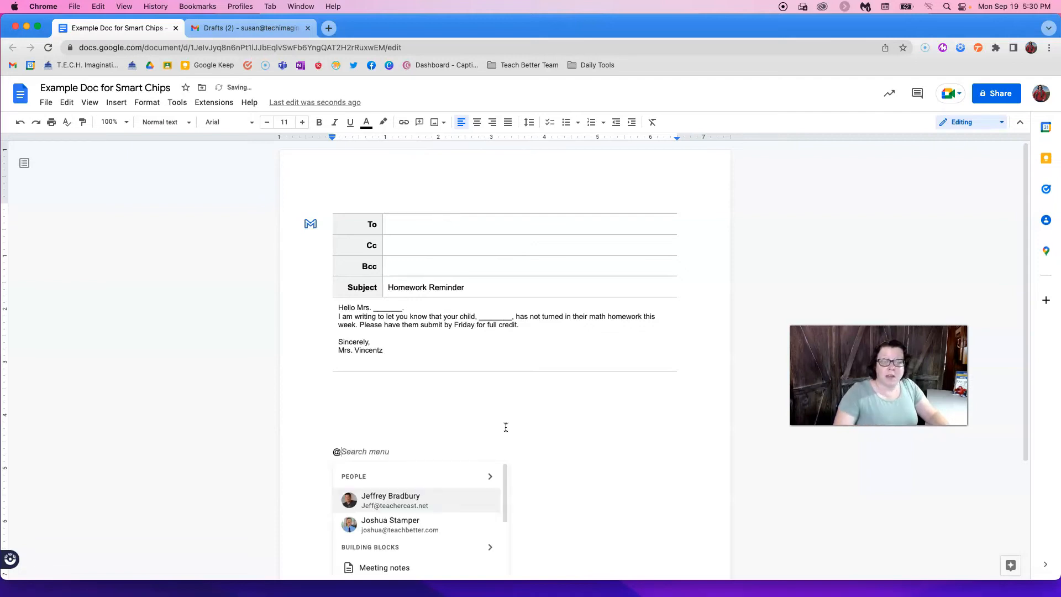
{"action": "scroll", "coordinate": [647, 426], "scroll_direction": "down", "scroll_amount": 3}
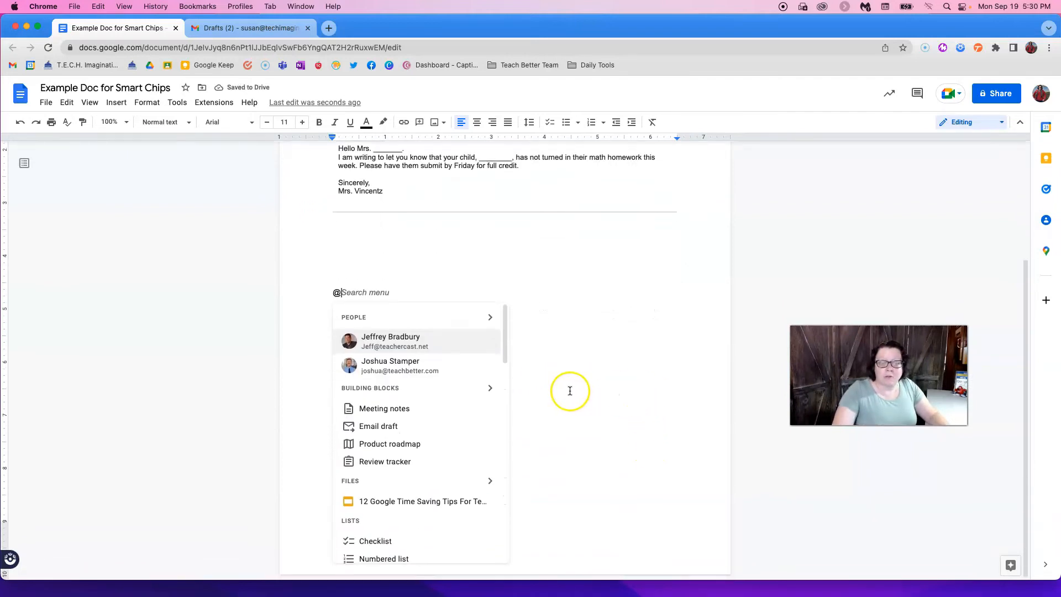
{"action": "scroll", "coordinate": [449, 404], "scroll_direction": "down", "scroll_amount": 5}
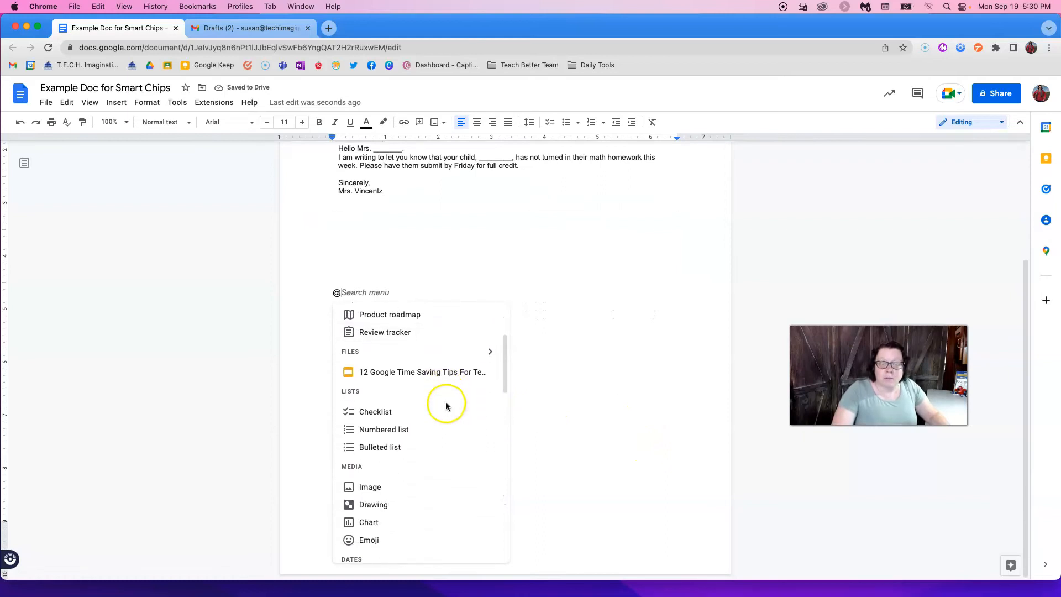
{"action": "scroll", "coordinate": [446, 406], "scroll_direction": "down", "scroll_amount": 10}
{"action": "scroll", "coordinate": [444, 414], "scroll_direction": "down", "scroll_amount": 3}
{"action": "scroll", "coordinate": [445, 417], "scroll_direction": "down", "scroll_amount": 5}
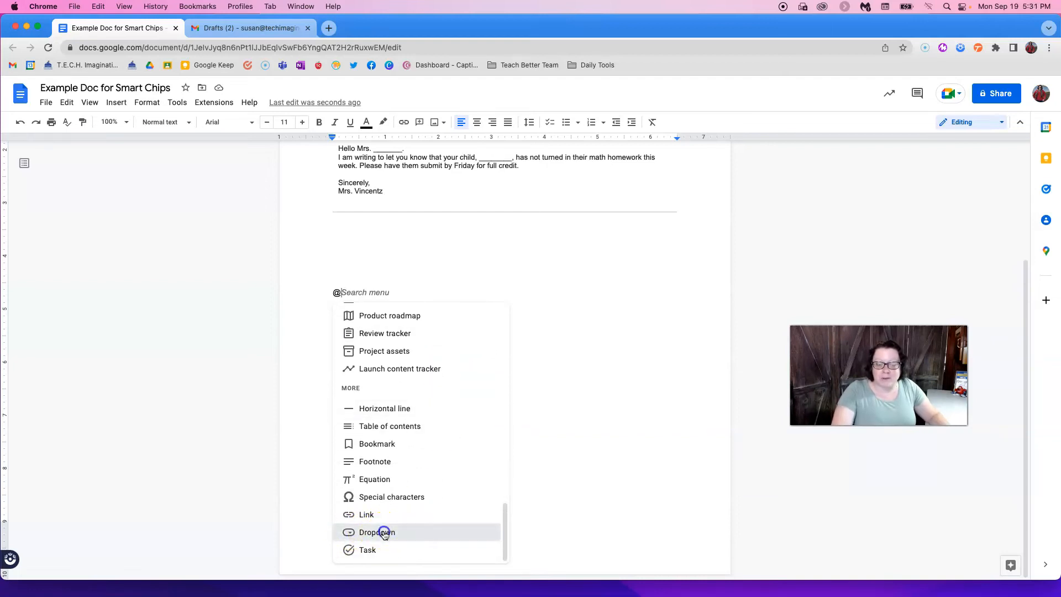
{"action": "left_click", "coordinate": [384, 533]}
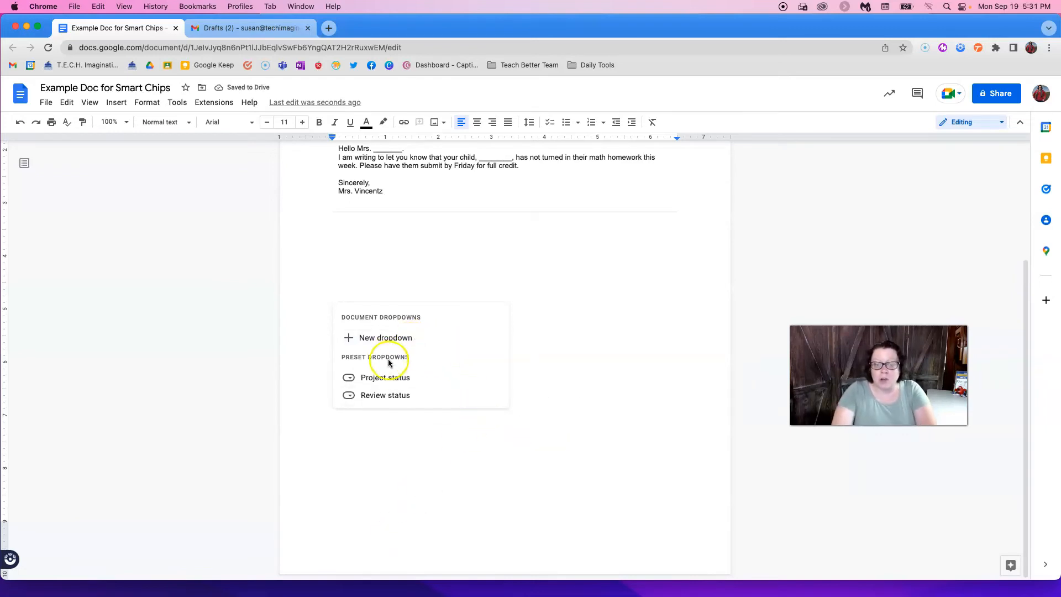
{"action": "mouse_move", "coordinate": [376, 379]}
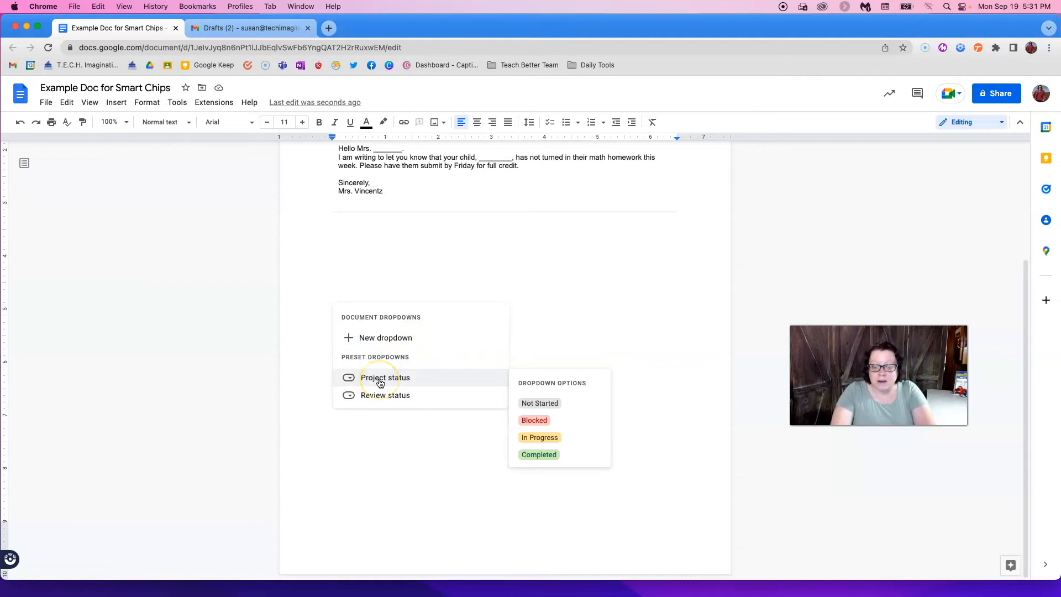
{"action": "mouse_move", "coordinate": [400, 403]}
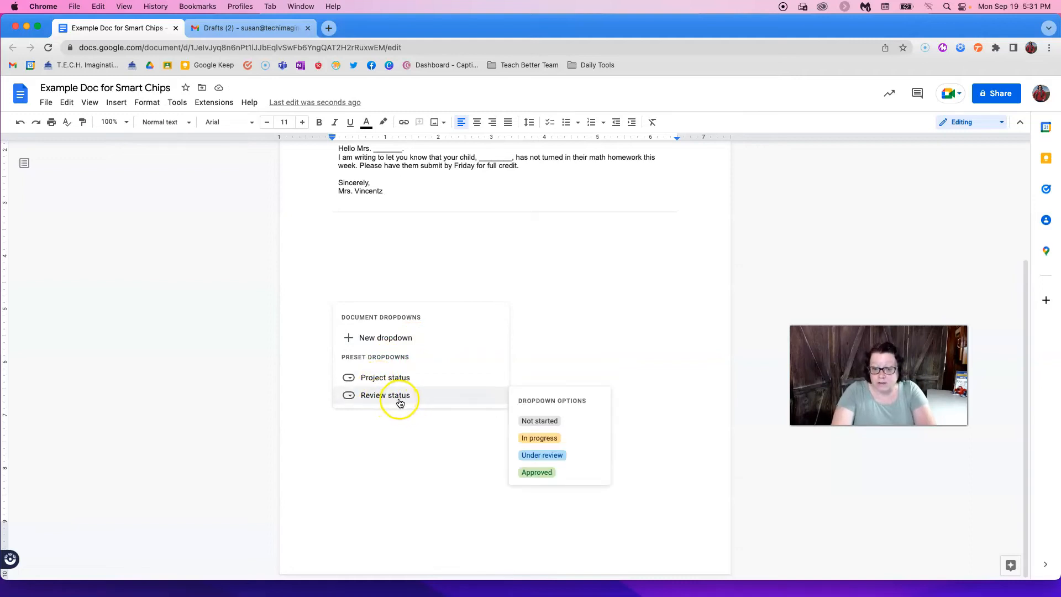
{"action": "left_click", "coordinate": [391, 381]}
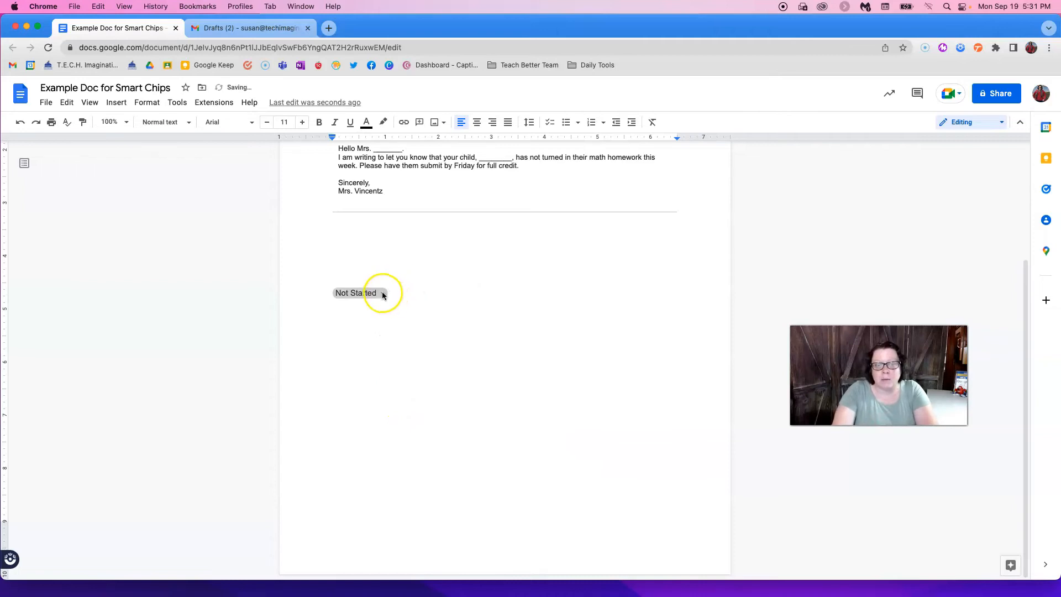
Examine the editable names, colors, order and deletion controls of the Project status dropdown's options, and close them without saving
{"action": "left_click", "coordinate": [382, 294]}
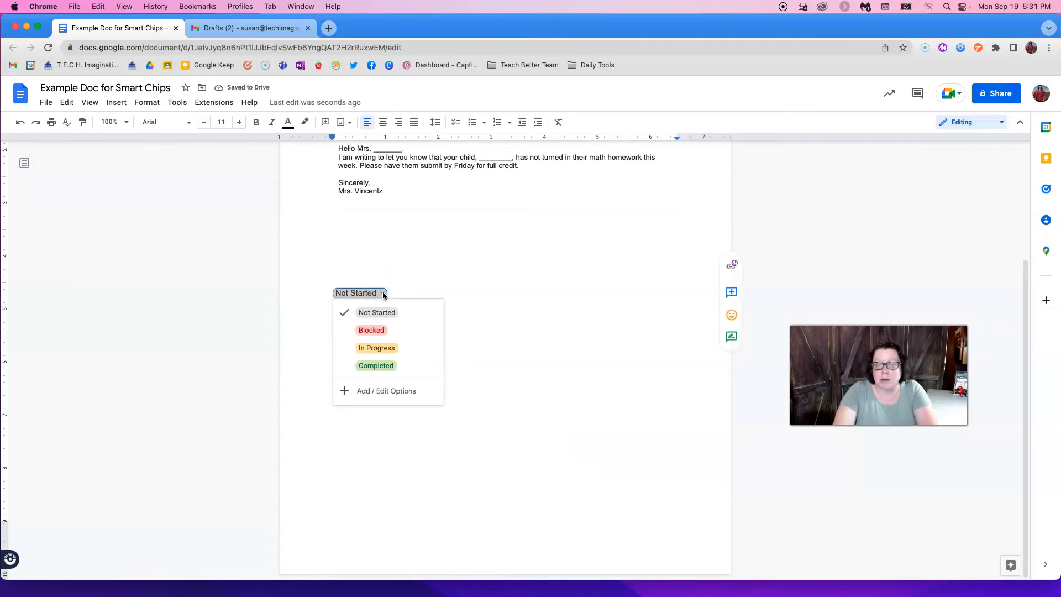
{"action": "left_click", "coordinate": [387, 393]}
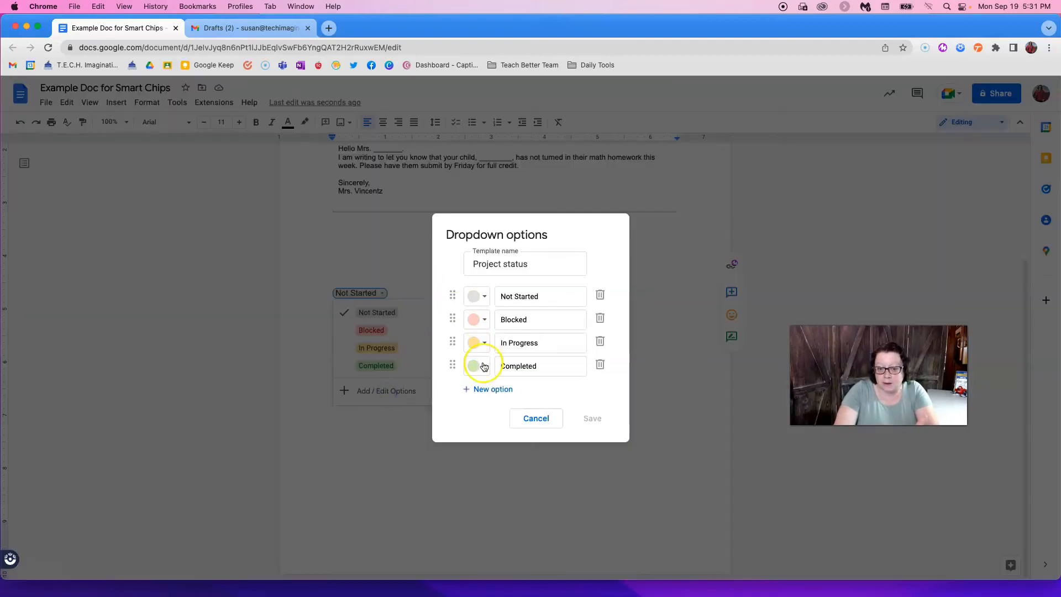
{"action": "left_click", "coordinate": [526, 298]}
{"action": "left_click", "coordinate": [525, 320]}
{"action": "left_click", "coordinate": [526, 343]}
{"action": "left_click", "coordinate": [527, 362]}
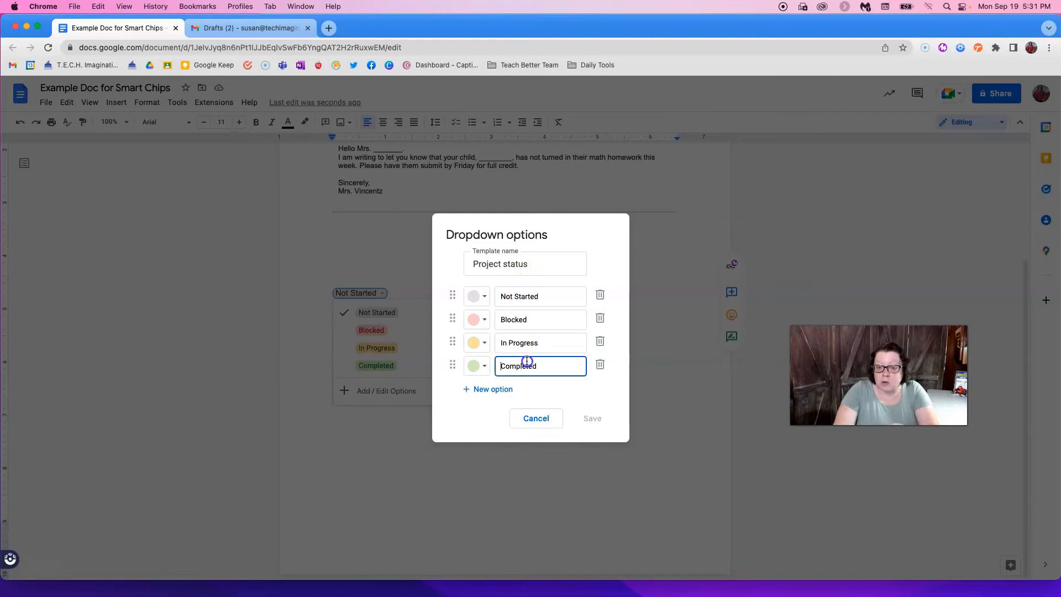
{"action": "left_click", "coordinate": [518, 323]}
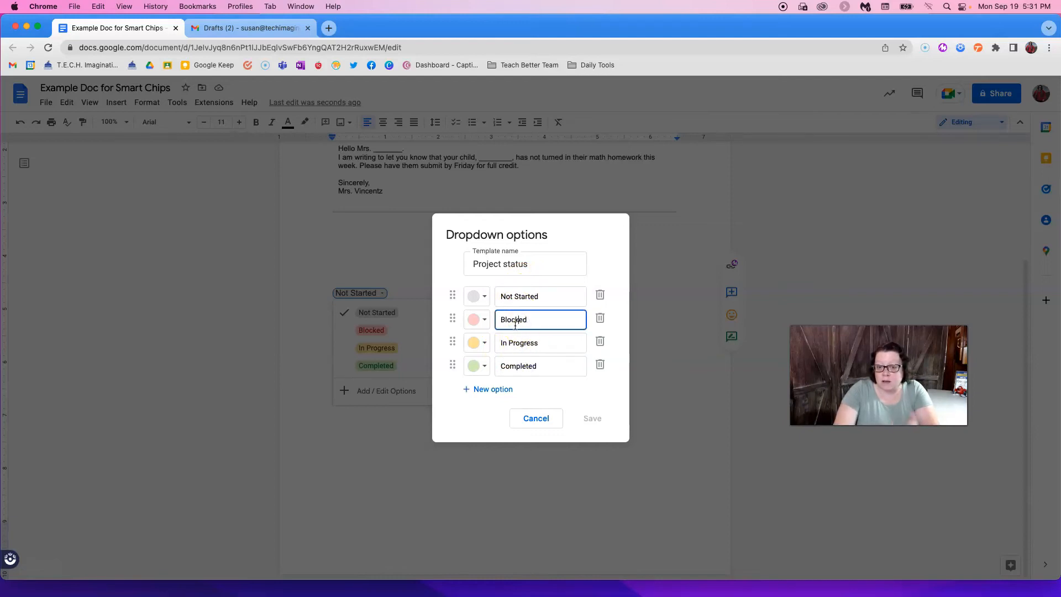
{"action": "left_click", "coordinate": [522, 342]}
{"action": "left_click", "coordinate": [518, 320]}
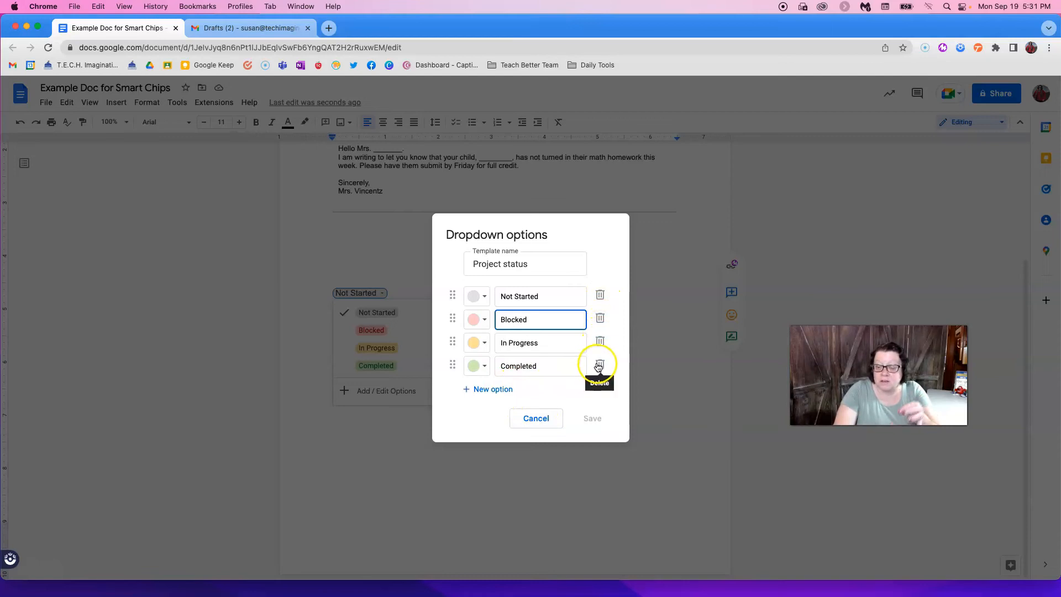
{"action": "left_click_drag", "start_coordinate": [452, 319], "coordinate": [451, 290]}
{"action": "left_click", "coordinate": [530, 419]}
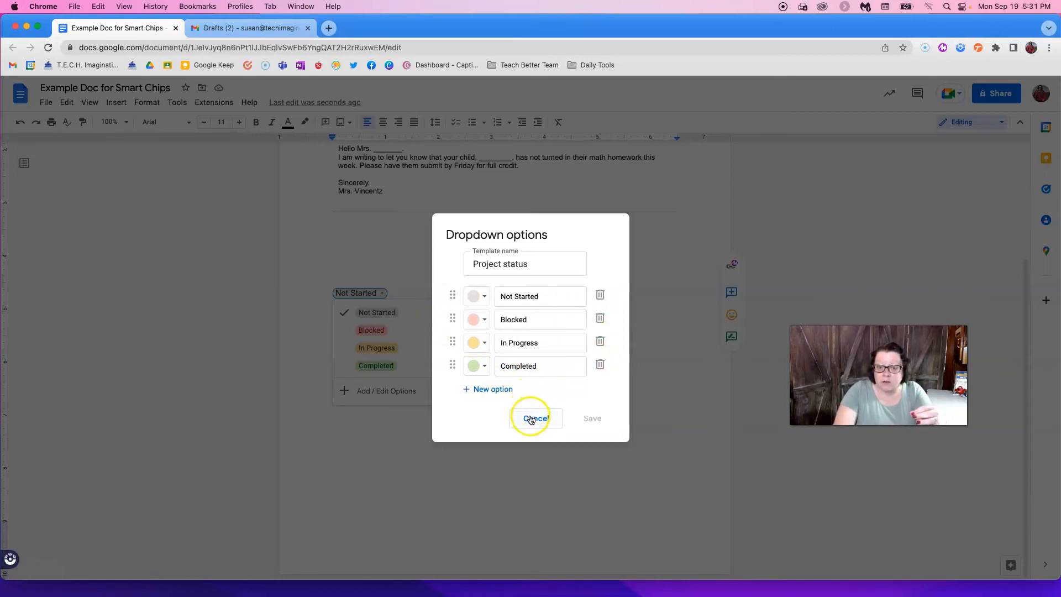
{"action": "left_click", "coordinate": [531, 419]}
Add blank lines below the Not Started chip and start a new custom dropdown there with the template name Sky Color
{"action": "left_click", "coordinate": [498, 398]}
{"action": "key", "text": "Return"}
{"action": "key", "text": "Return"}
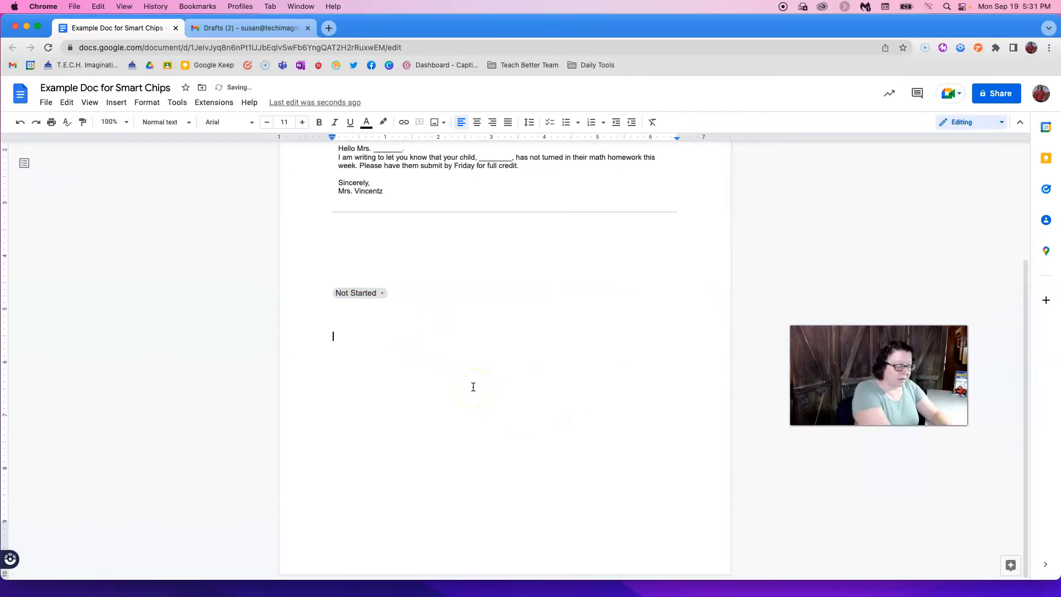
{"action": "type", "text": "@"}
{"action": "scroll", "coordinate": [473, 362], "scroll_direction": "down", "scroll_amount": 1}
{"action": "scroll", "coordinate": [414, 403], "scroll_direction": "down", "scroll_amount": 15}
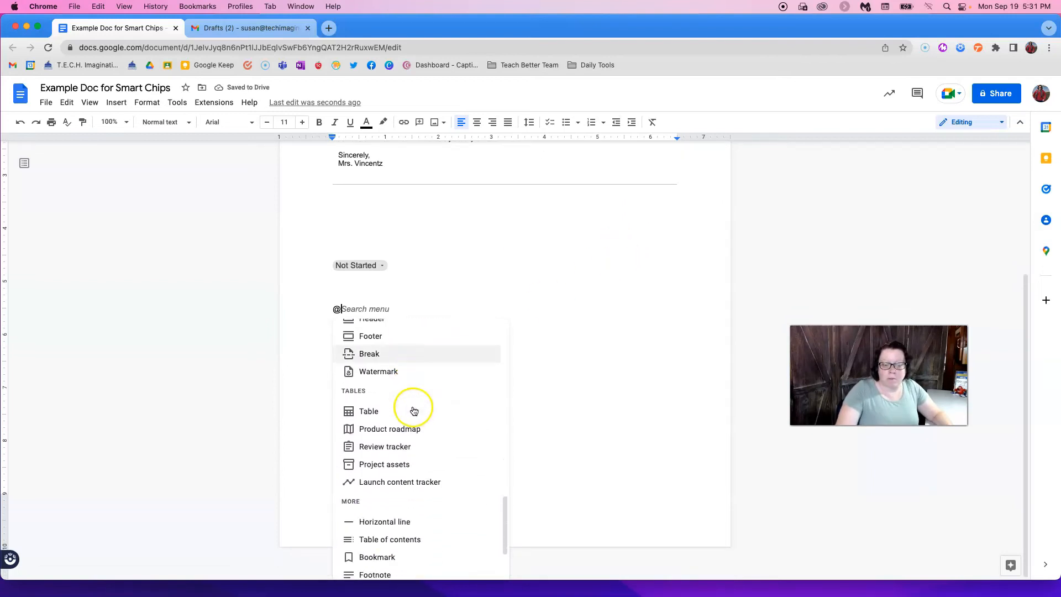
{"action": "scroll", "coordinate": [414, 411], "scroll_direction": "down", "scroll_amount": 5}
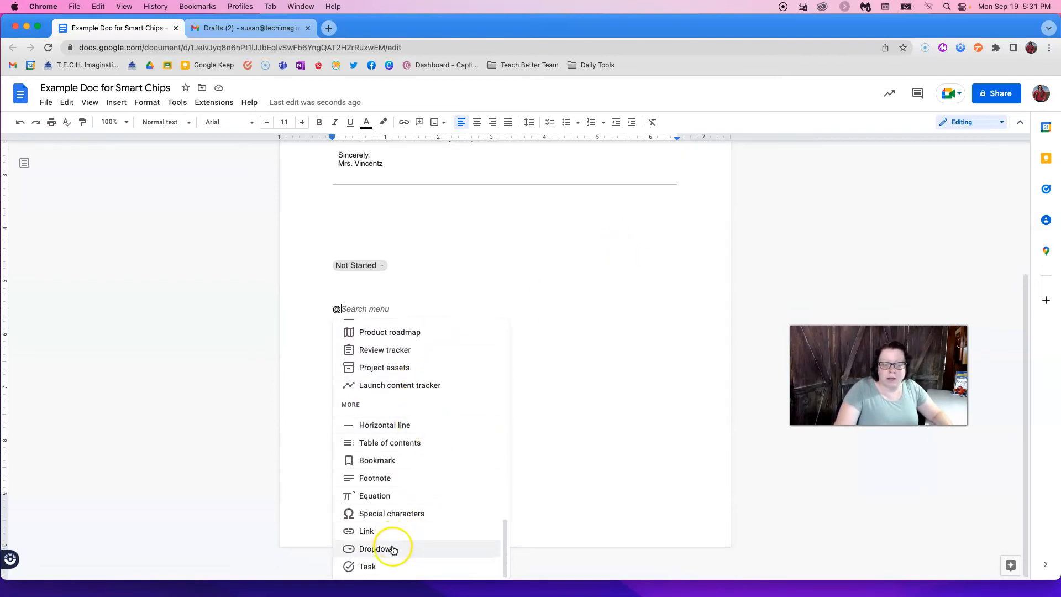
{"action": "left_click", "coordinate": [393, 548]}
{"action": "left_click", "coordinate": [399, 388]}
{"action": "triple_click", "coordinate": [516, 265]}
{"action": "type", "text": "Sky Color"}
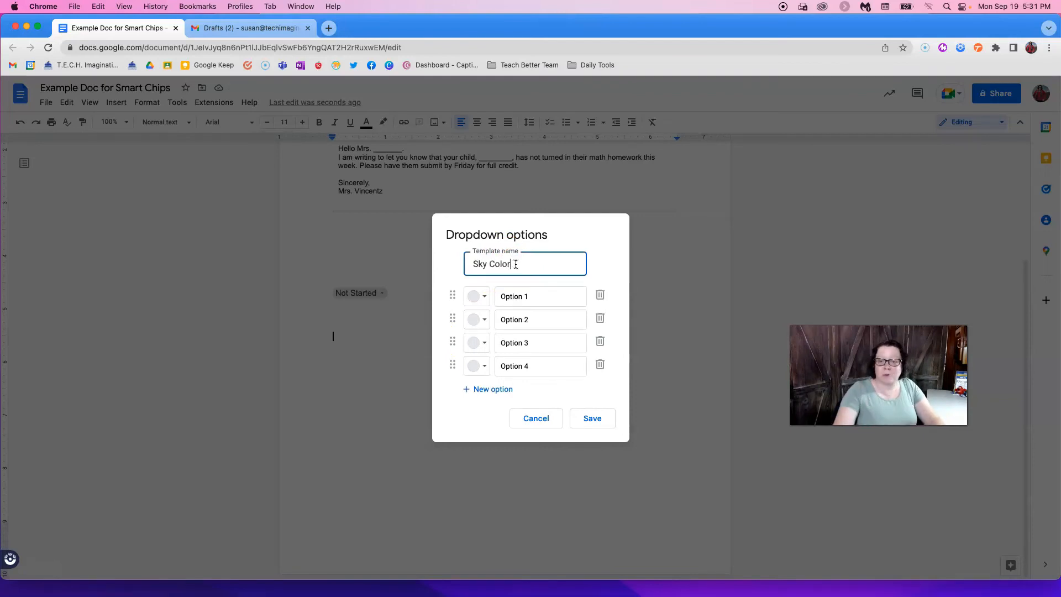
Rename the first three options of the Sky Color dropdown as Blue, Red and Green
{"action": "left_click", "coordinate": [502, 292]}
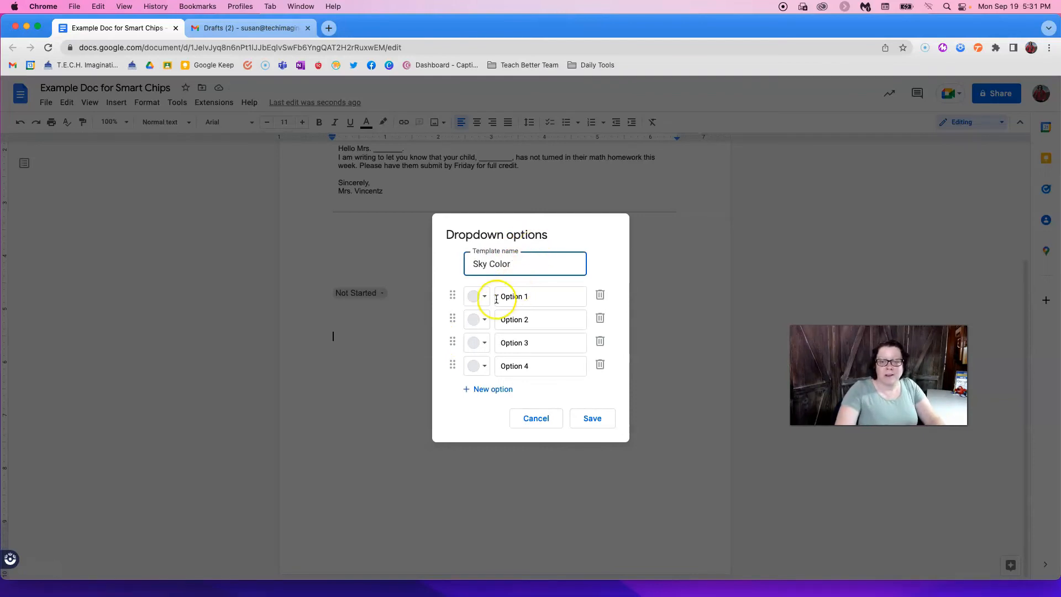
{"action": "left_click", "coordinate": [546, 289]}
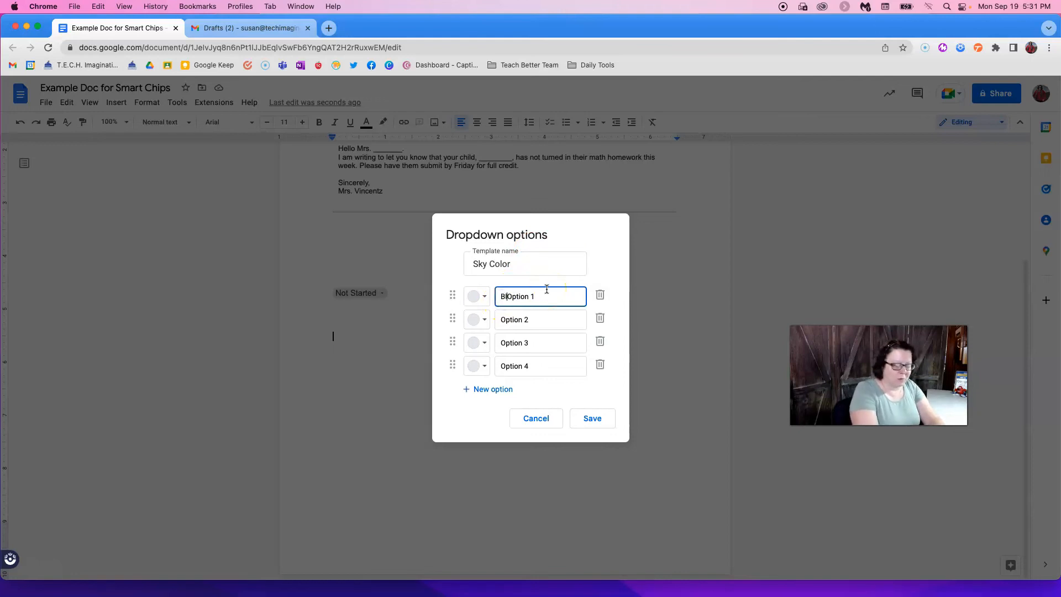
{"action": "left_click_drag", "start_coordinate": [546, 290], "coordinate": [518, 296]}
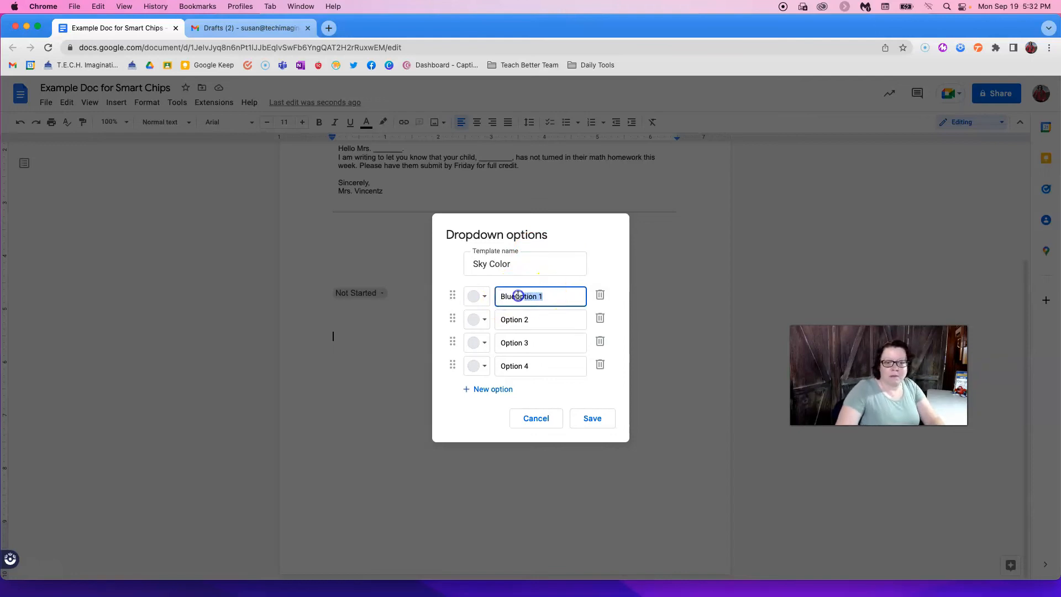
{"action": "type", "text": "Blue"}
{"action": "double_click", "coordinate": [519, 319]}
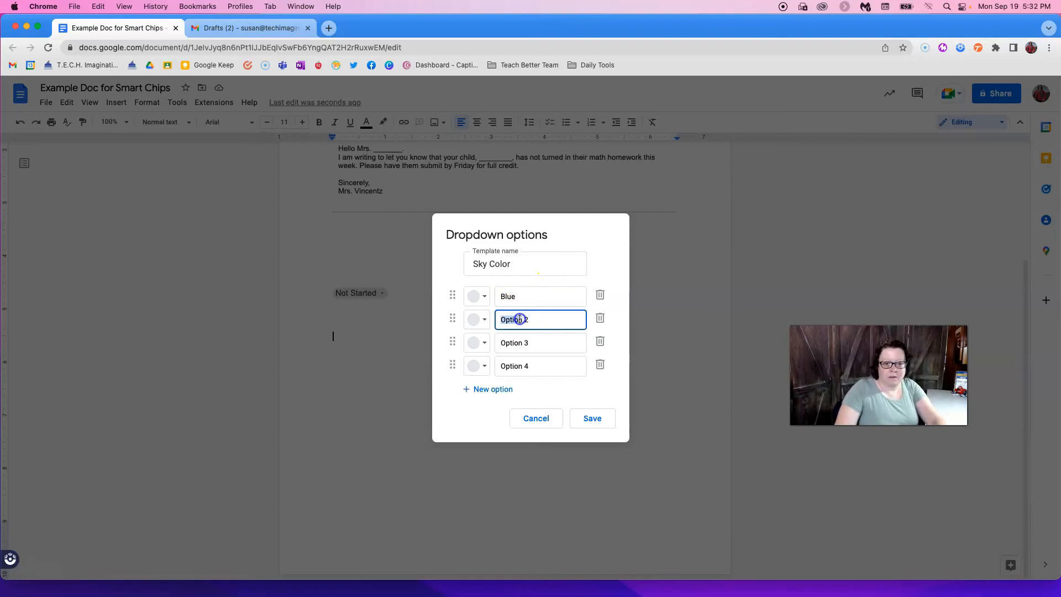
{"action": "left_click", "coordinate": [535, 315]}
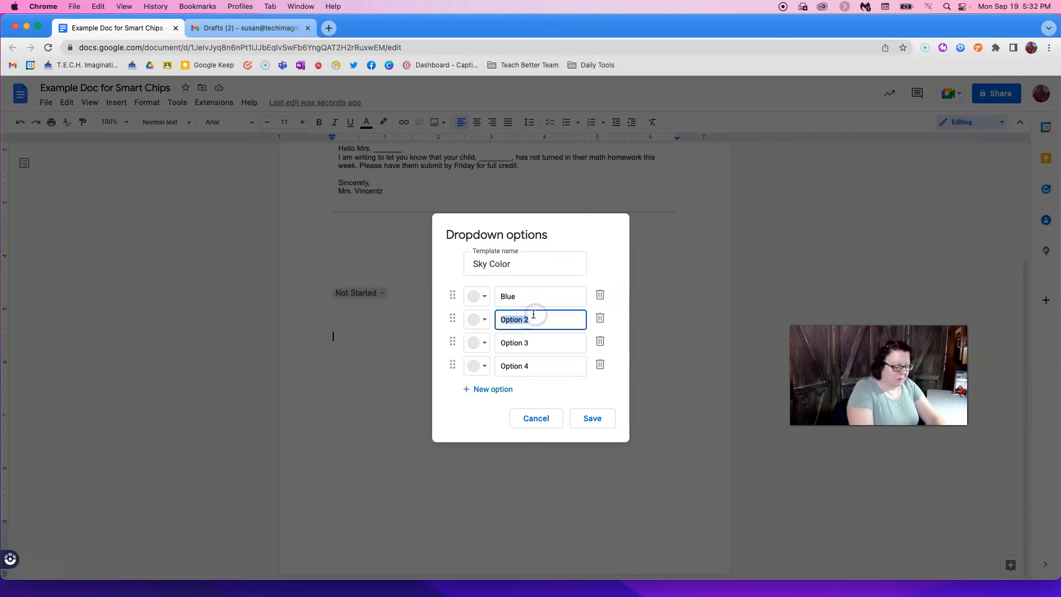
{"action": "type", "text": "Red"}
{"action": "key", "text": "Tab"}
{"action": "key", "text": "Tab"}
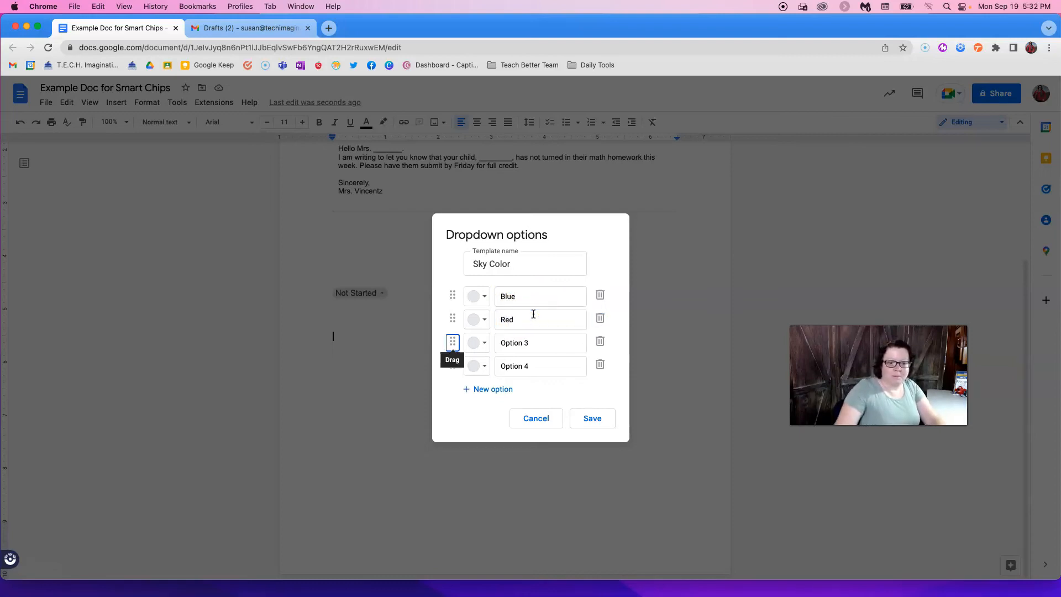
{"action": "left_click", "coordinate": [545, 347]}
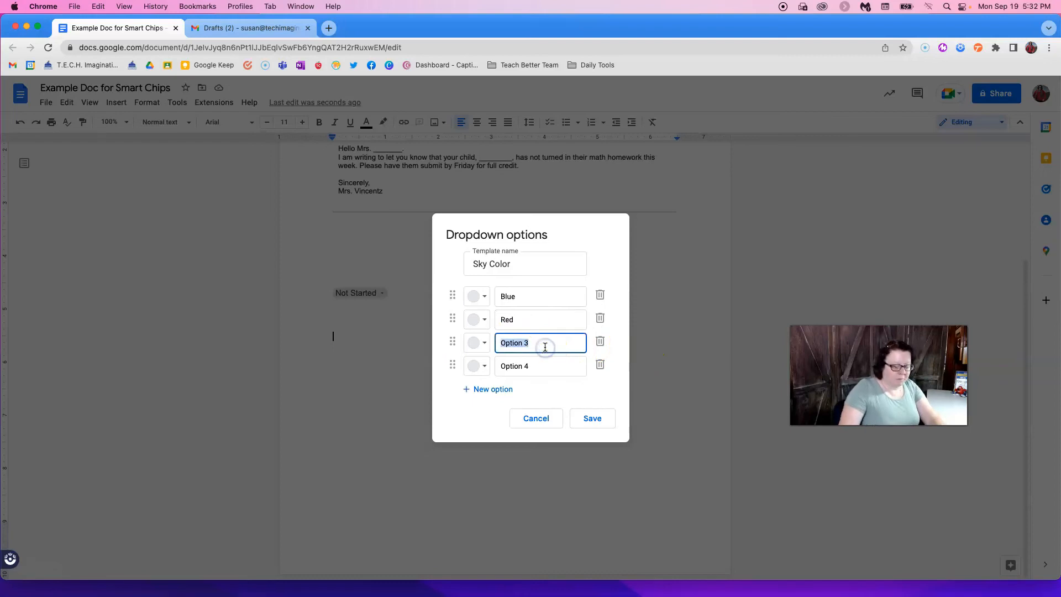
{"action": "type", "text": "G"}
Color the Blue option light blue, Red dark red and Green light green, and save the Sky Color dropdown
{"action": "left_click", "coordinate": [478, 296]}
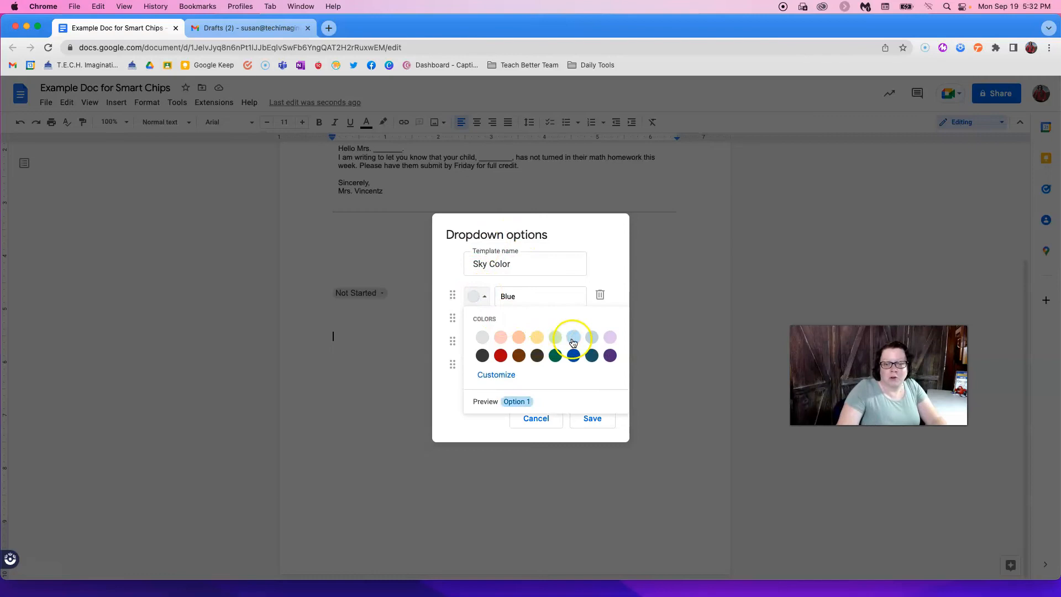
{"action": "left_click", "coordinate": [573, 343]}
{"action": "left_click", "coordinate": [476, 320]}
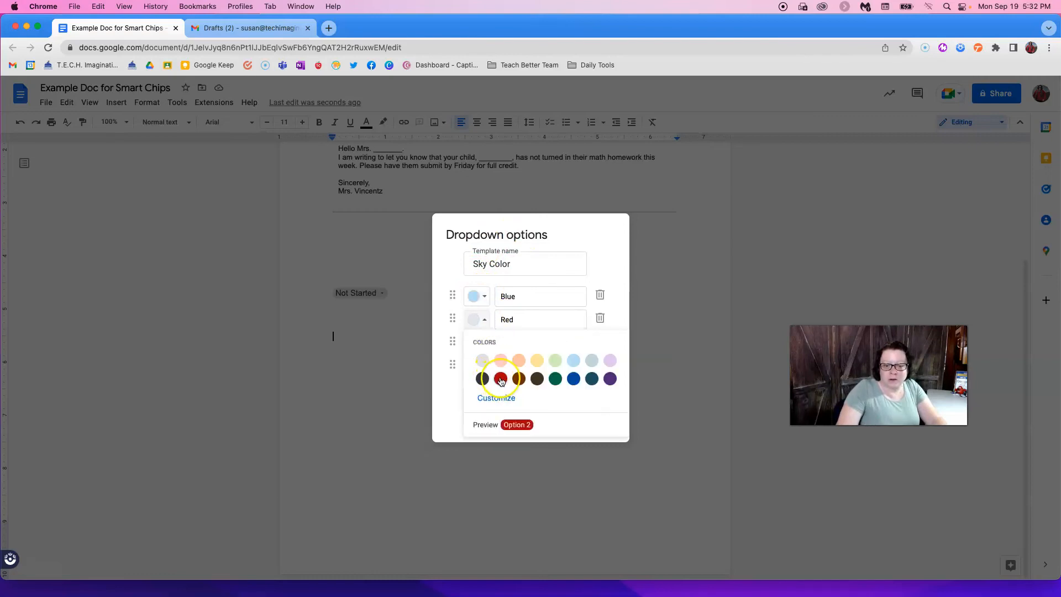
{"action": "left_click", "coordinate": [500, 379]}
{"action": "left_click", "coordinate": [481, 343]}
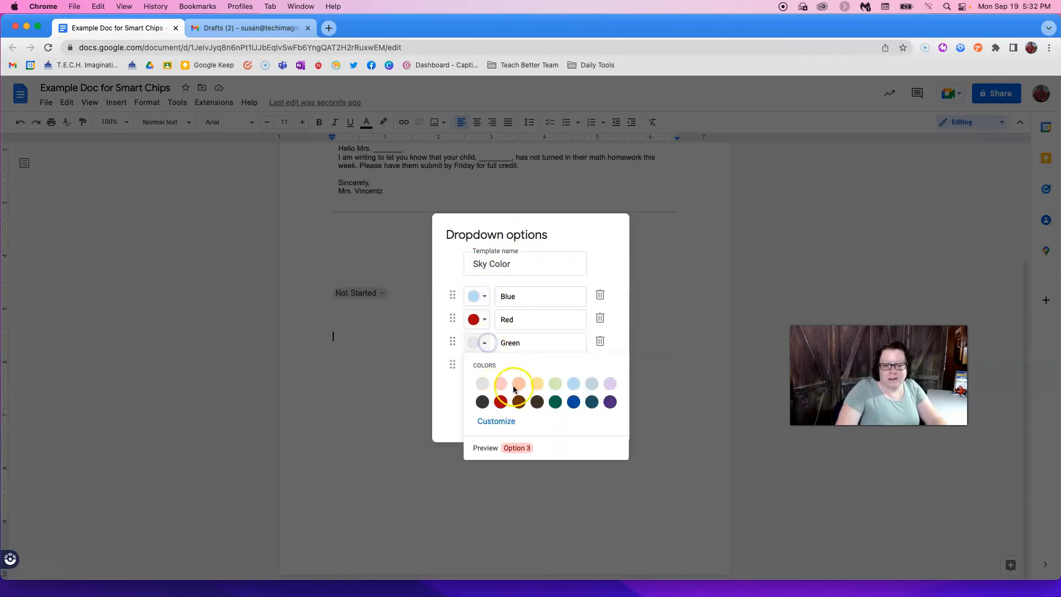
{"action": "left_click", "coordinate": [555, 384]}
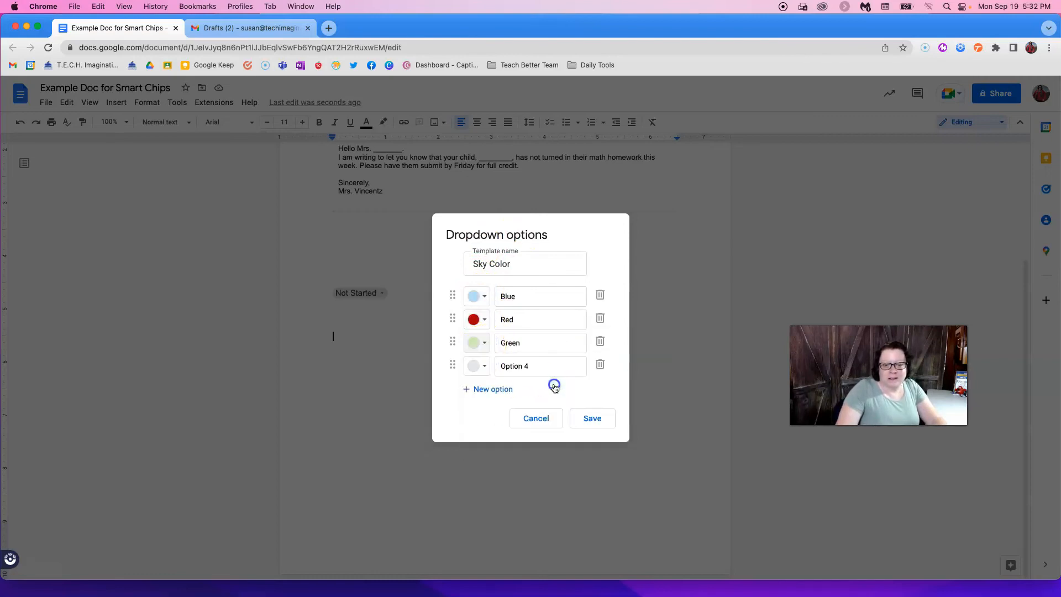
{"action": "left_click", "coordinate": [590, 418]}
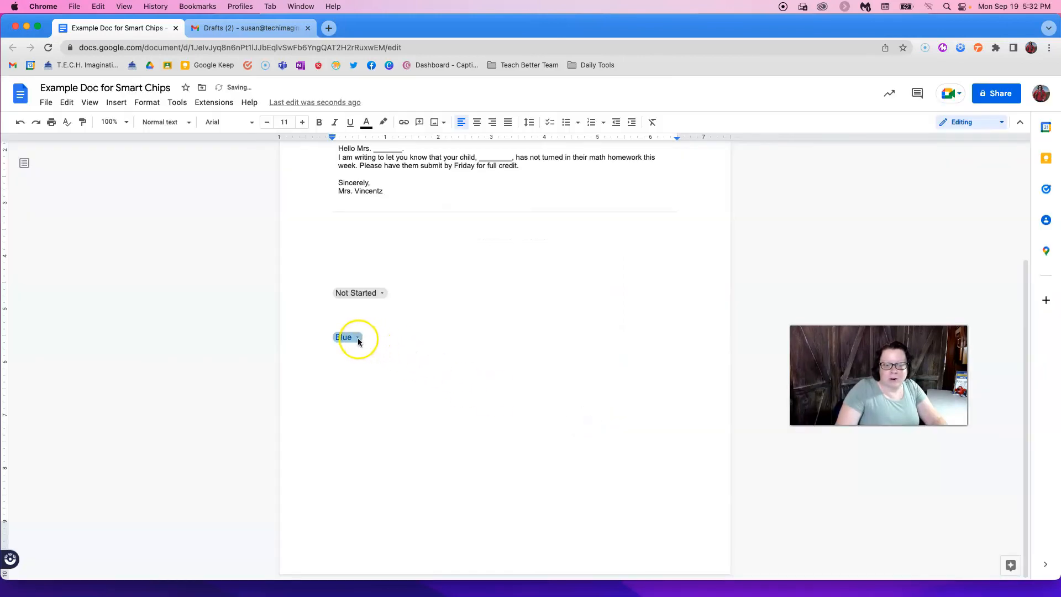
Add the question "What color is the sky?" above the Blue dropdown chip, with a blank line between them
{"action": "left_click", "coordinate": [358, 337]}
{"action": "left_click", "coordinate": [352, 317]}
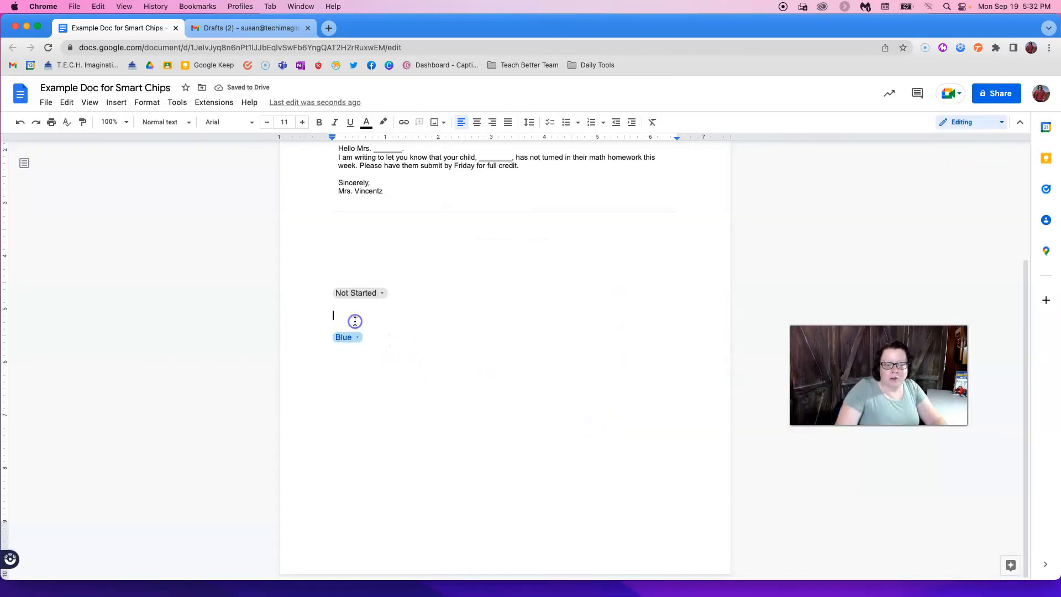
{"action": "type", "text": "What"}
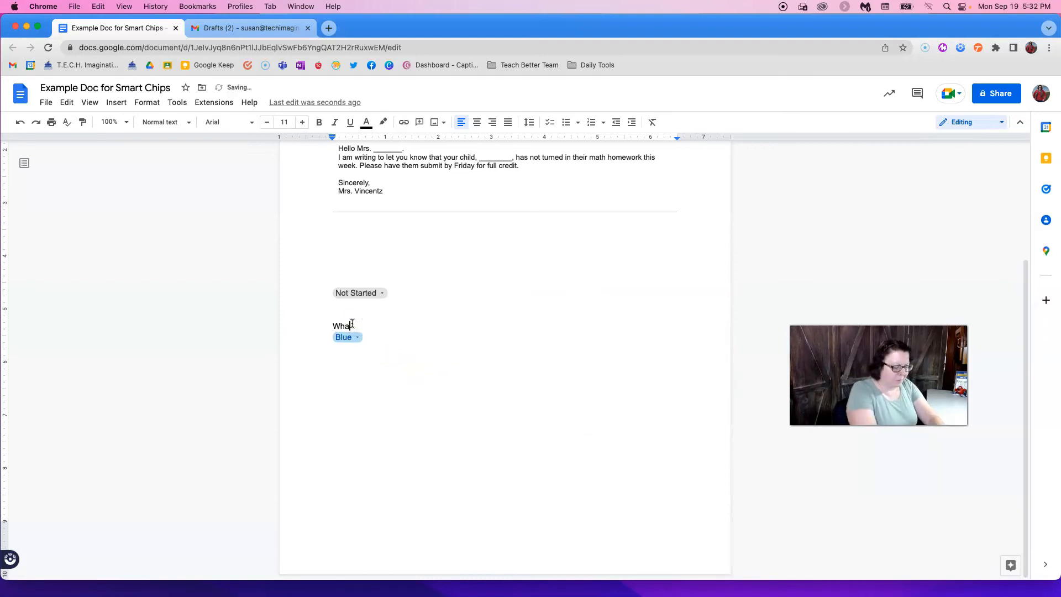
{"action": "type", "text": " color is the sky?"}
{"action": "key", "text": "Return"}
Switch the sky color dropdown chip to Red and back to Blue
{"action": "left_click", "coordinate": [350, 348]}
{"action": "left_click", "coordinate": [365, 384]}
{"action": "left_click", "coordinate": [346, 348]}
{"action": "left_click", "coordinate": [365, 367]}
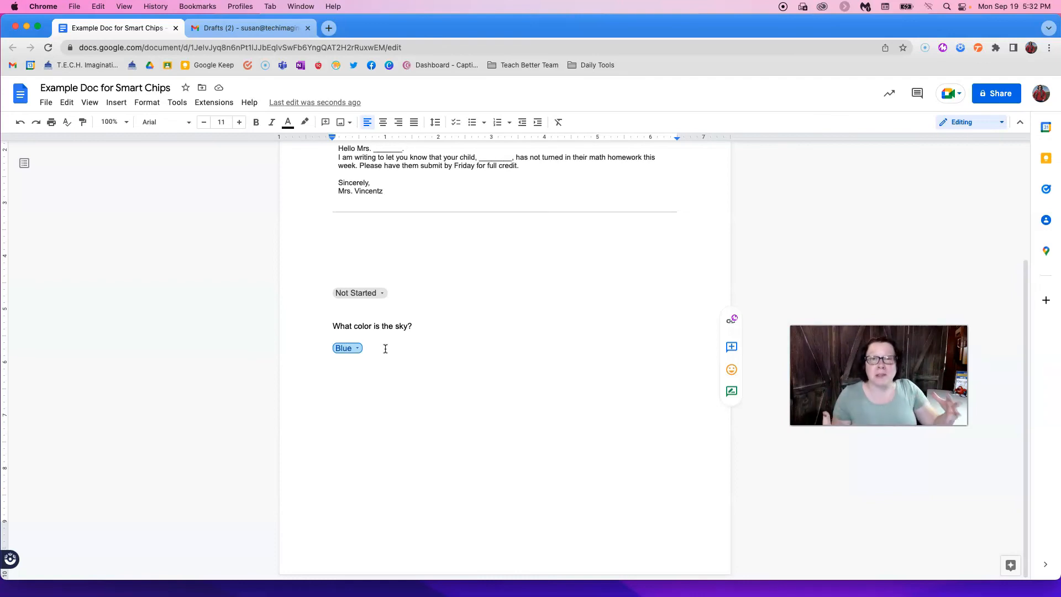
Start a new line with @ below the Blue dropdown chip, browse the smart chip choices and dismiss them
{"action": "left_click", "coordinate": [385, 349]}
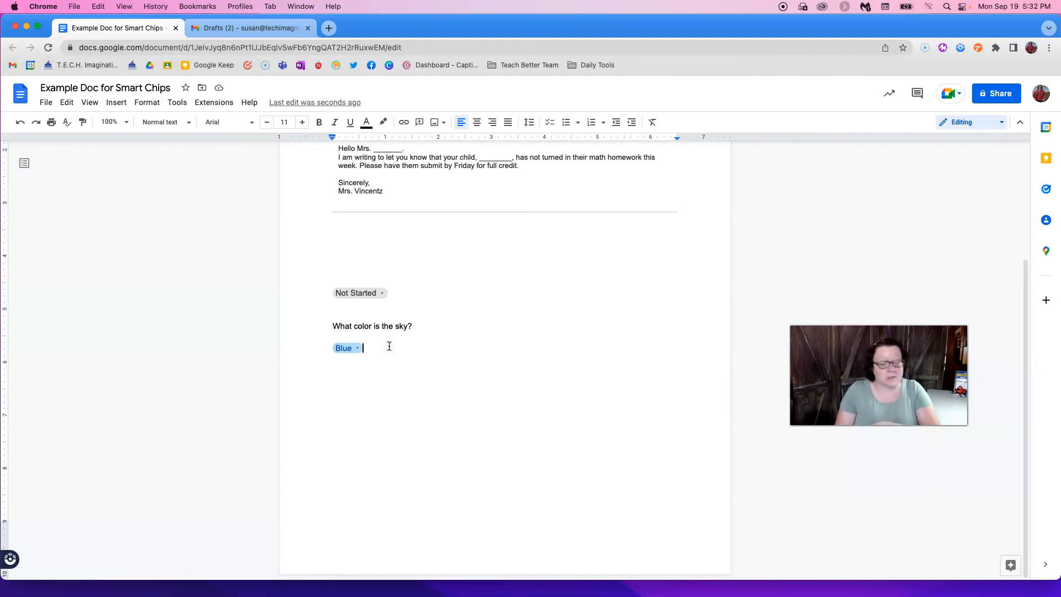
{"action": "key", "text": "Return"}
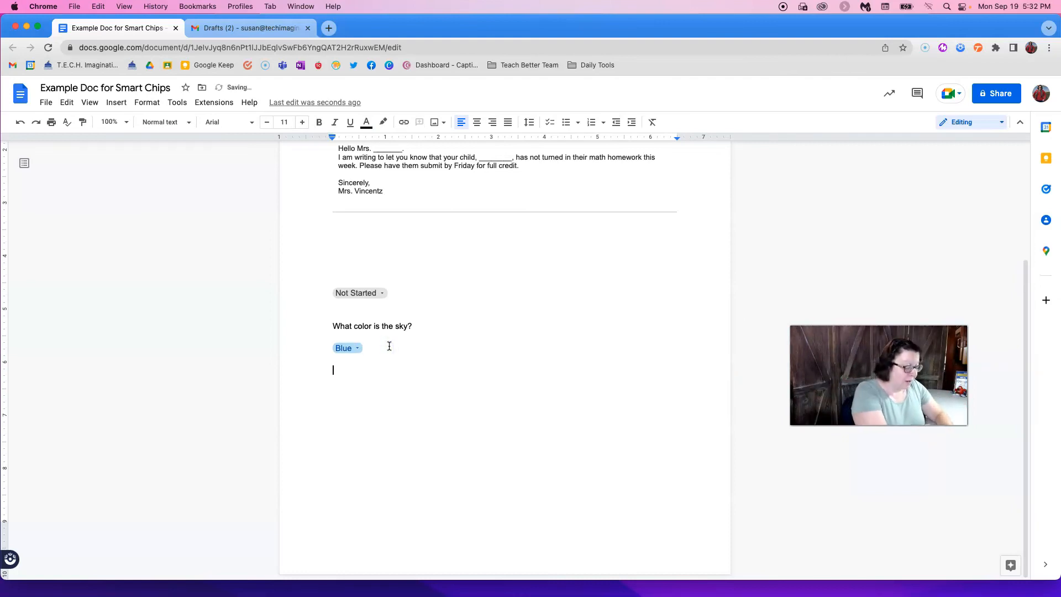
{"action": "type", "text": "@"}
{"action": "scroll", "coordinate": [457, 446], "scroll_direction": "down", "scroll_amount": 1}
{"action": "scroll", "coordinate": [452, 442], "scroll_direction": "down", "scroll_amount": 10}
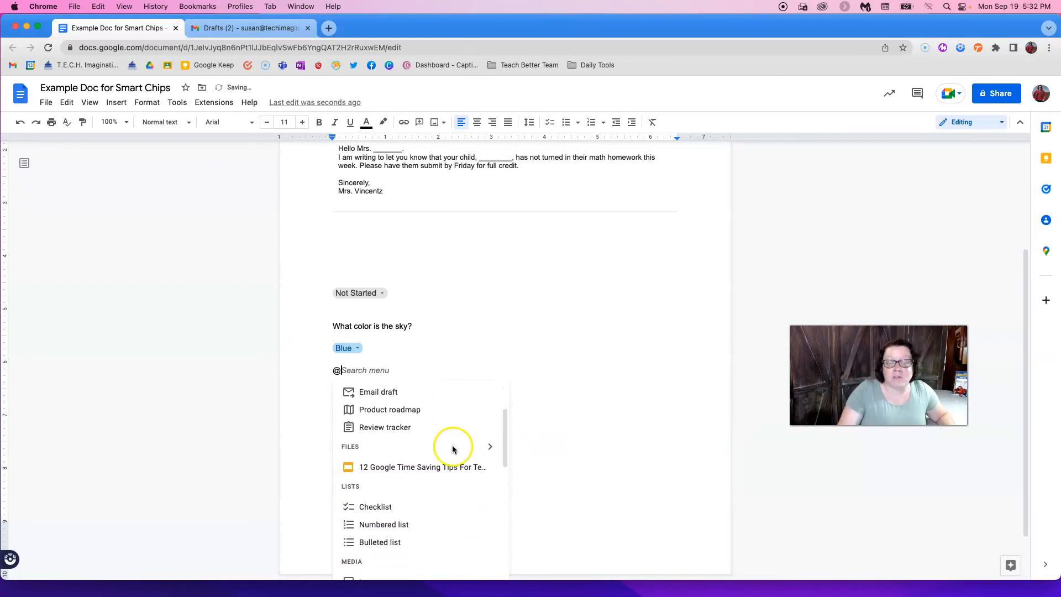
{"action": "key", "text": "Escape"}
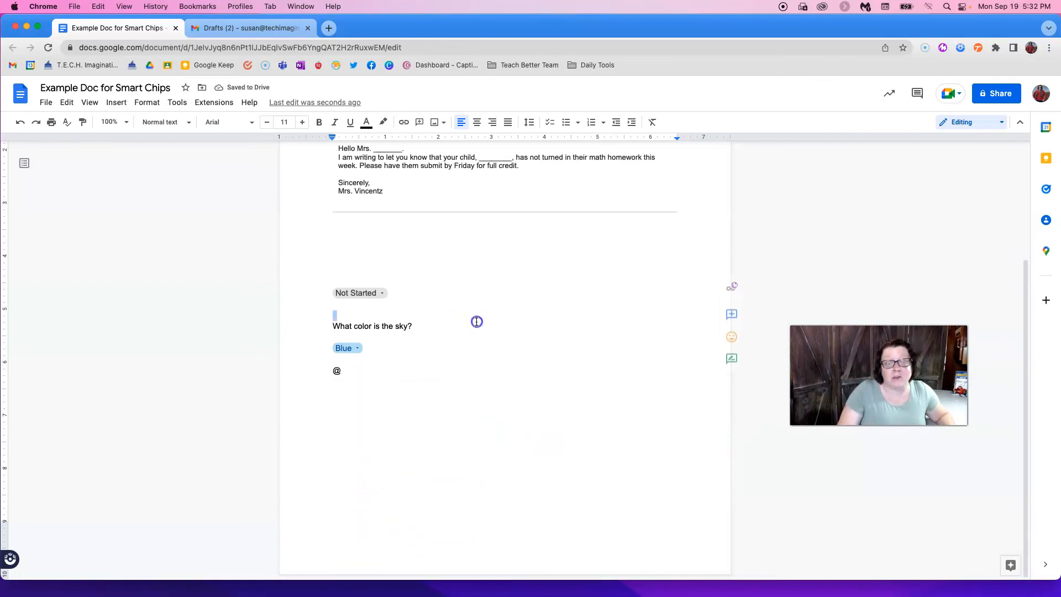
{"action": "left_click", "coordinate": [374, 367]}
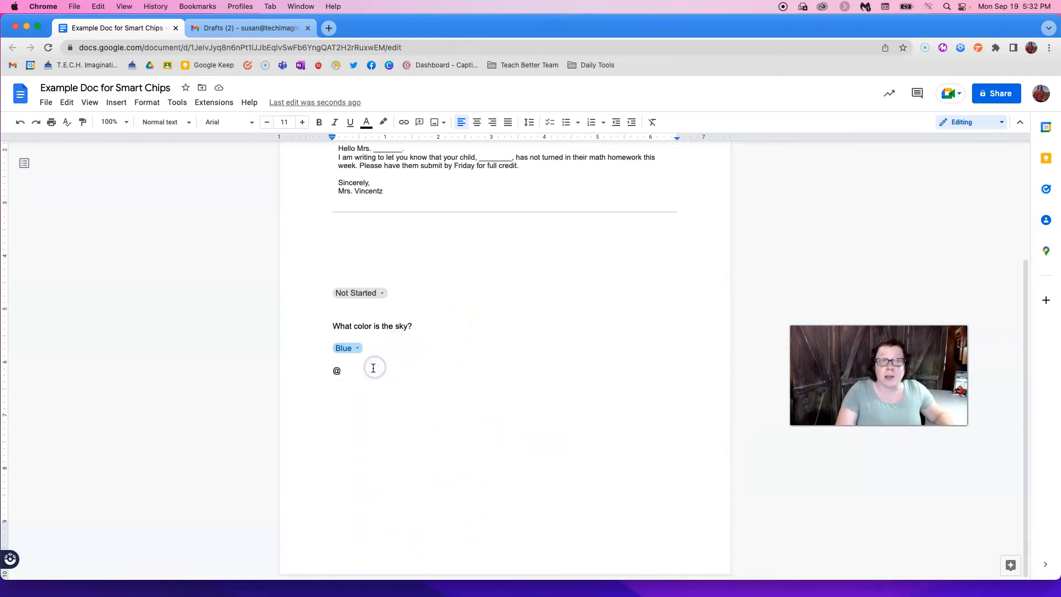